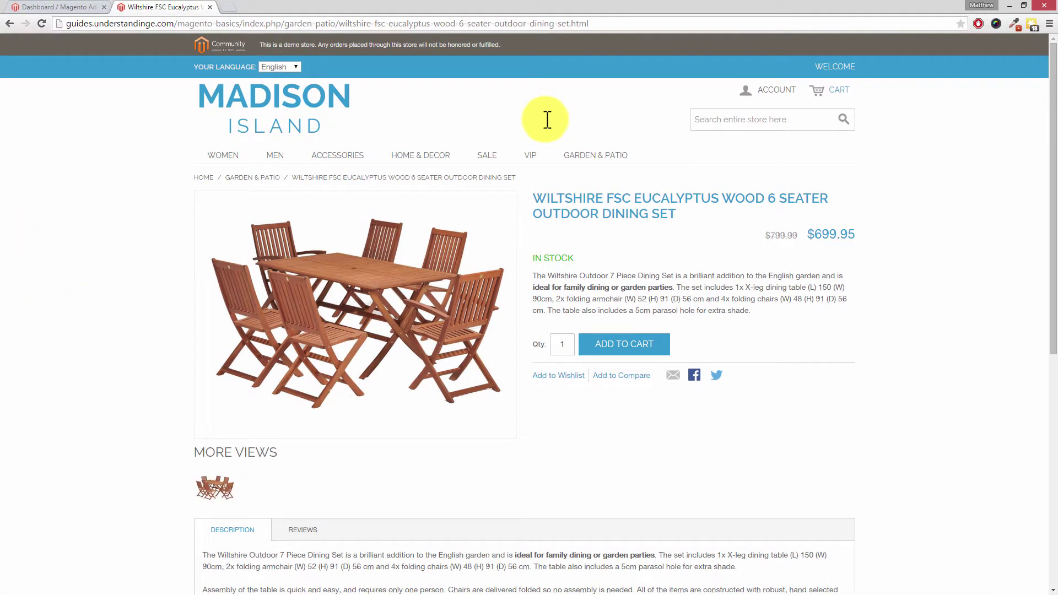
mouse_move(398, 264)
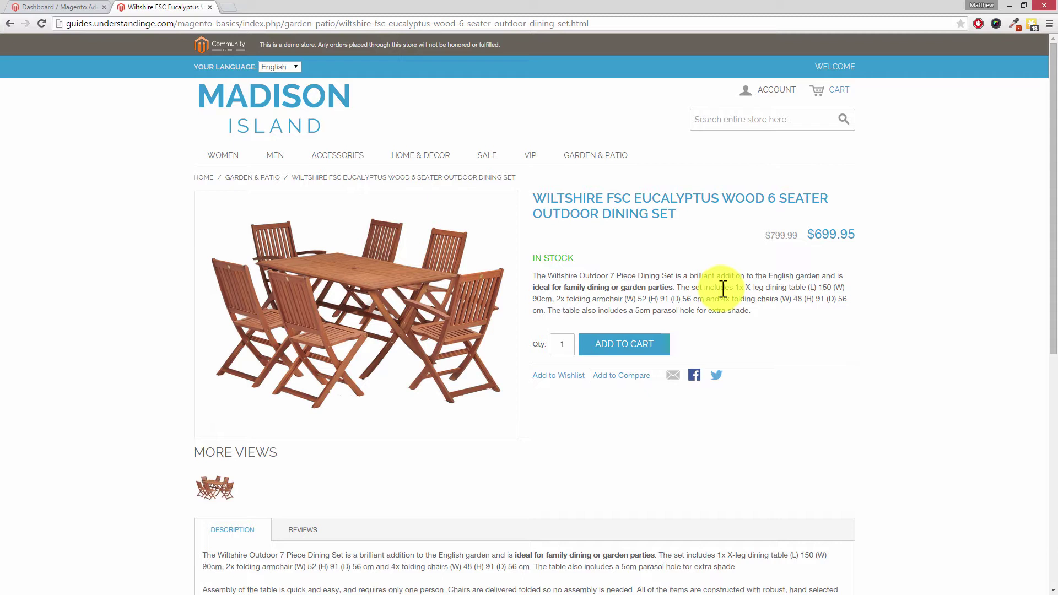
Open the Wiltshire FSC Eucalyptus Wood 6 Seater Outdoor Dining Set from Catalog > Manage Products
left_click(81, 9)
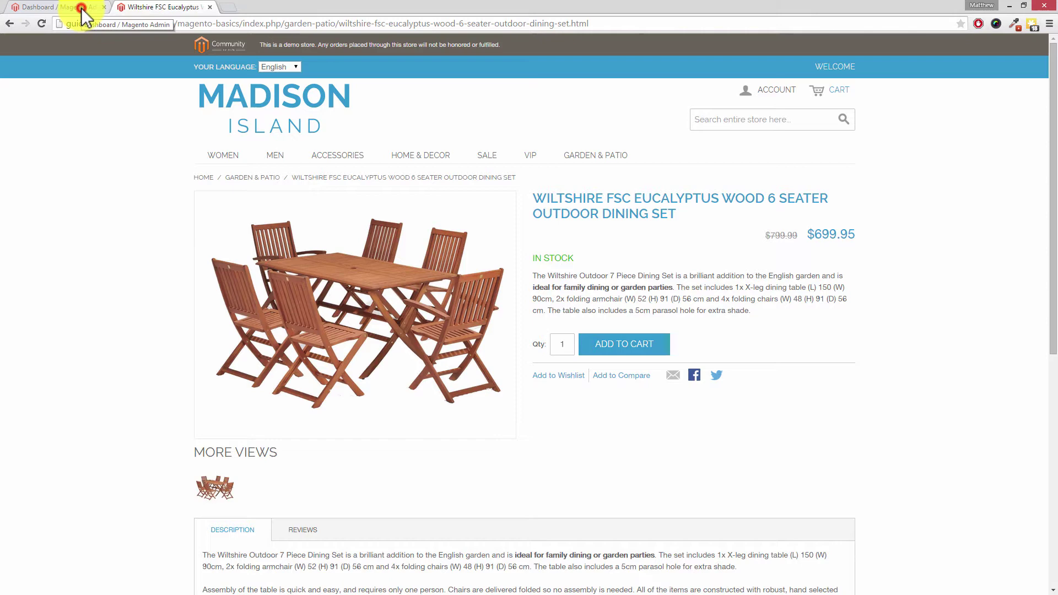
mouse_move(113, 84)
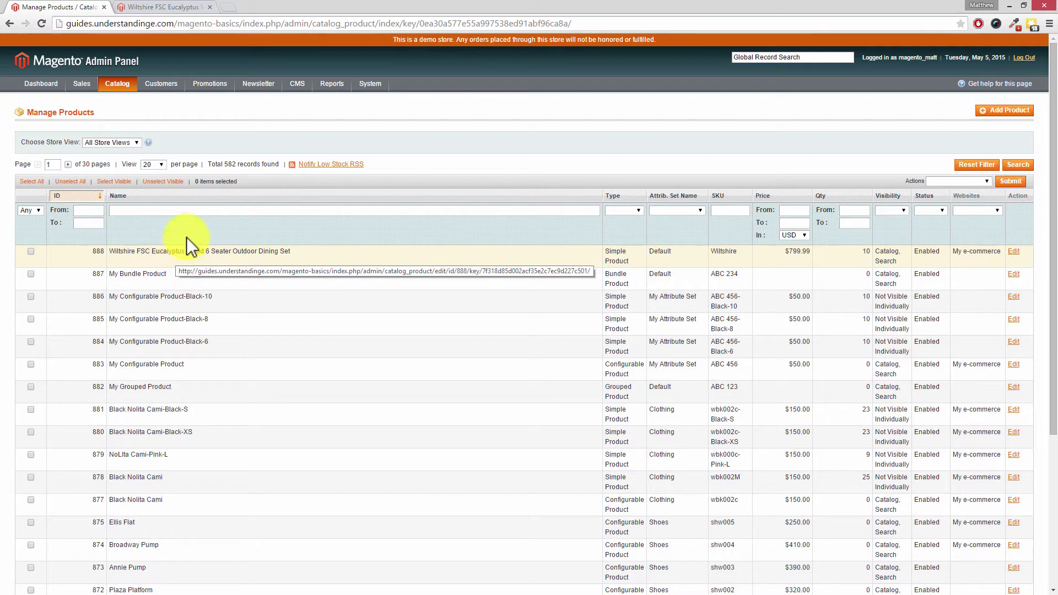
left_click(180, 211)
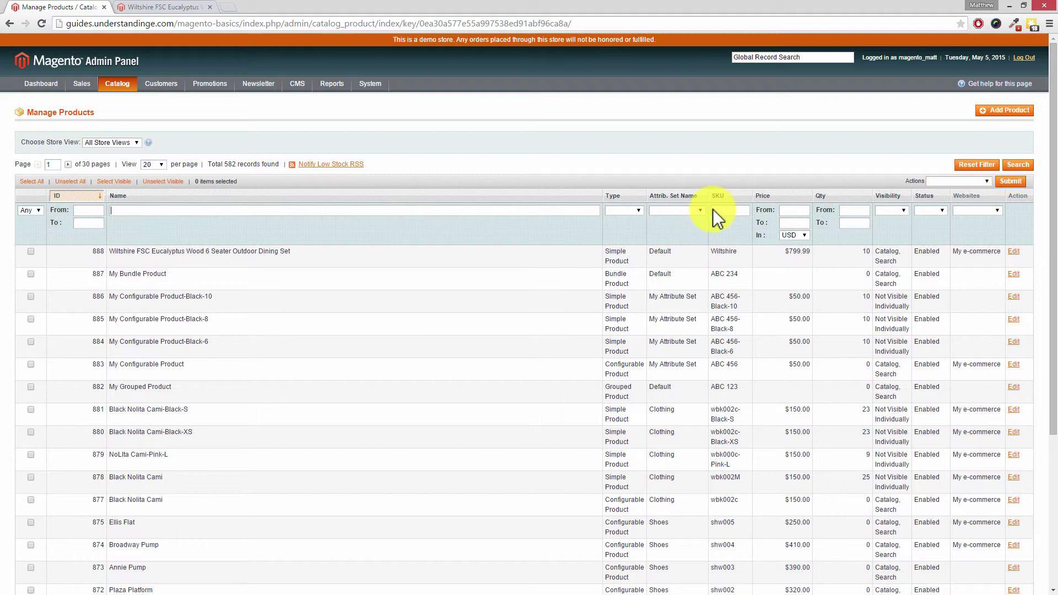
left_click(259, 258)
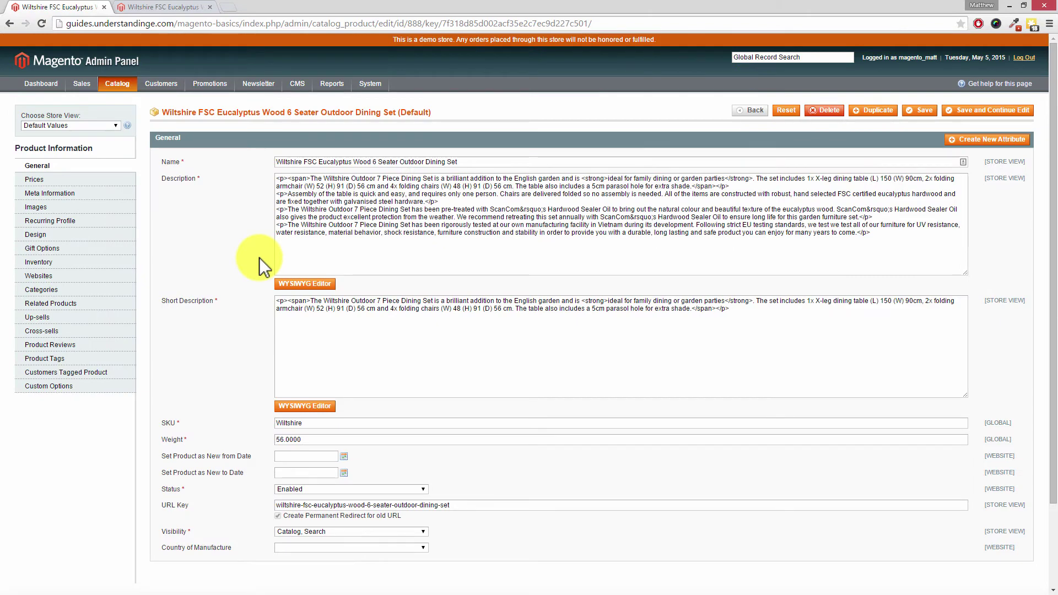
In the Images tab, queue sku_diningset_abc1 (2) through (10) for upload, leaving out image (1)
left_click(100, 209)
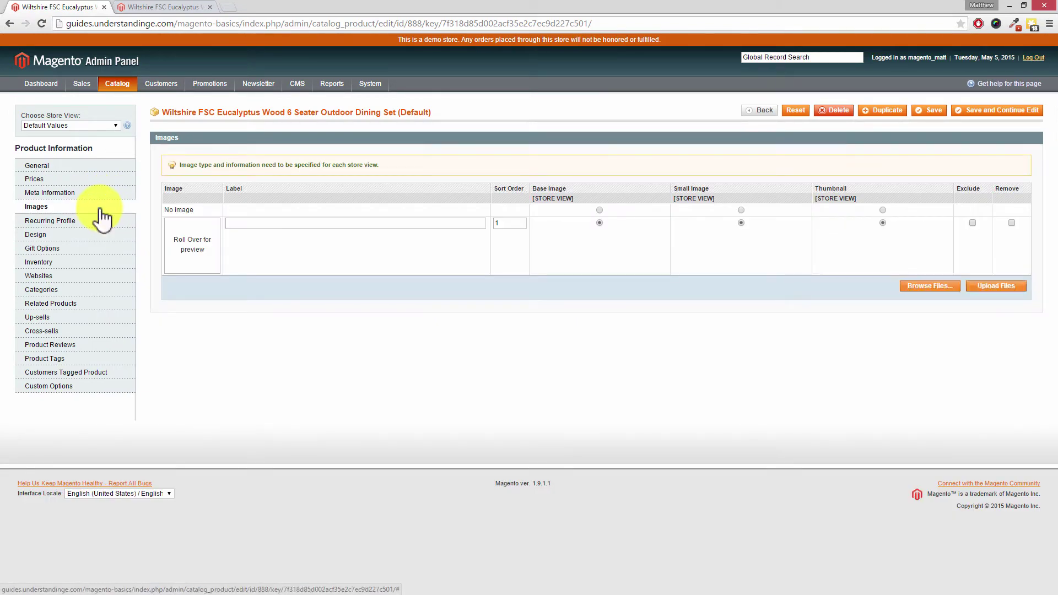
mouse_move(192, 245)
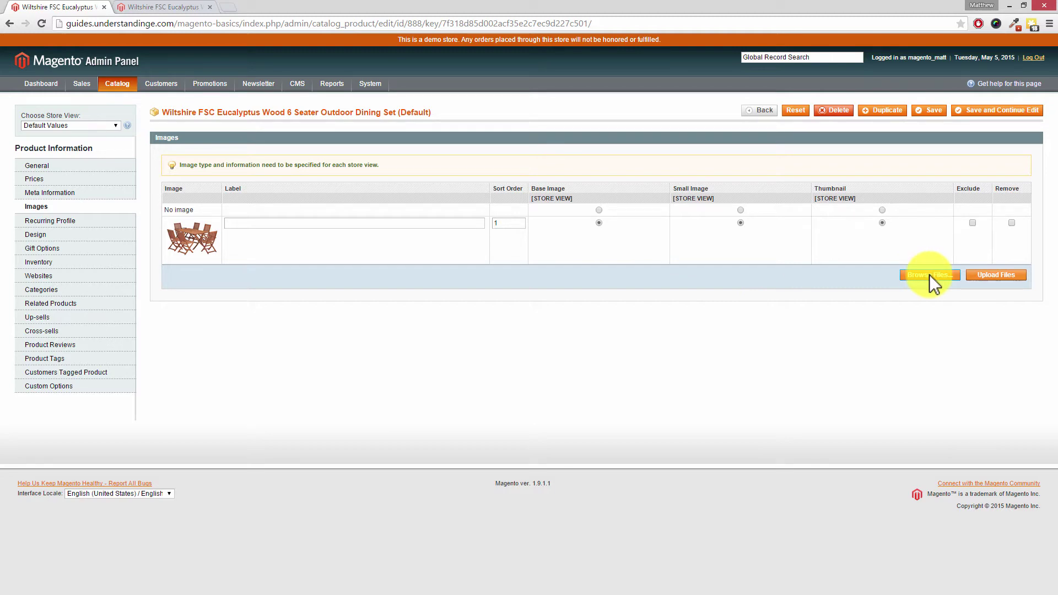
left_click(213, 106)
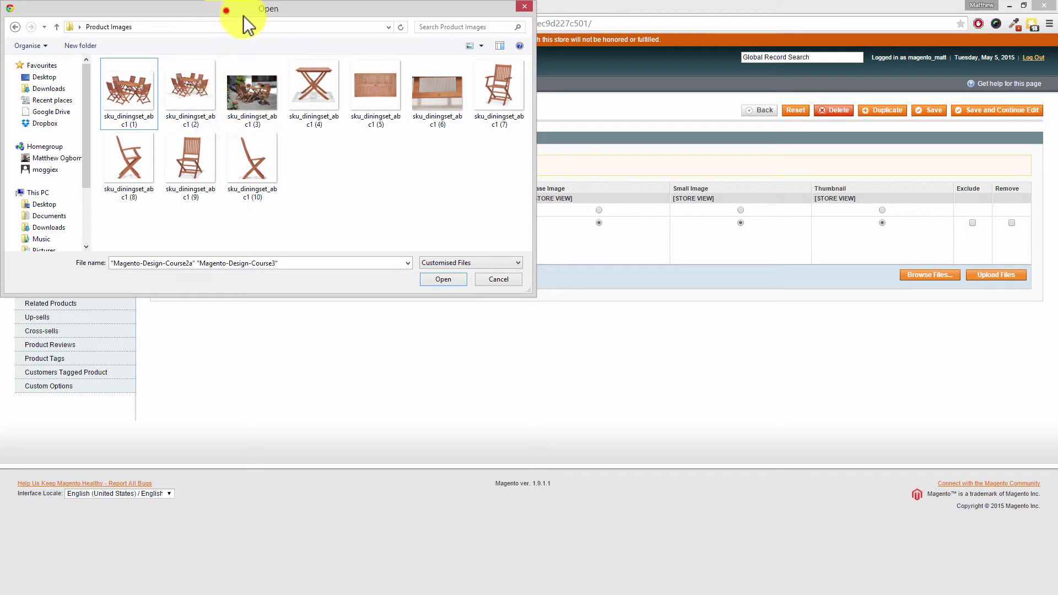
left_click_drag(243, 16, 530, 50)
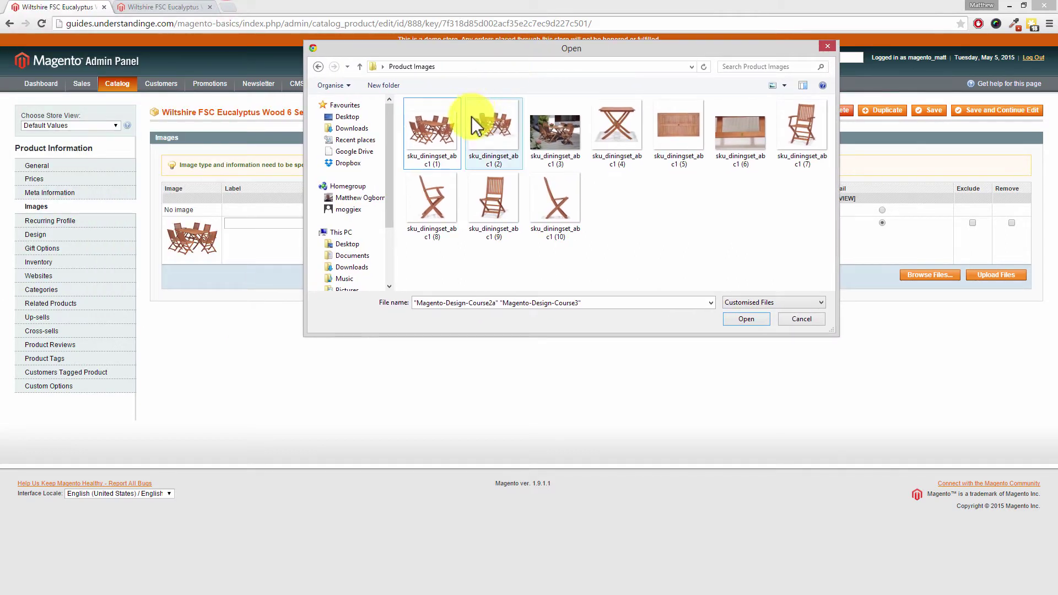
left_click(502, 130)
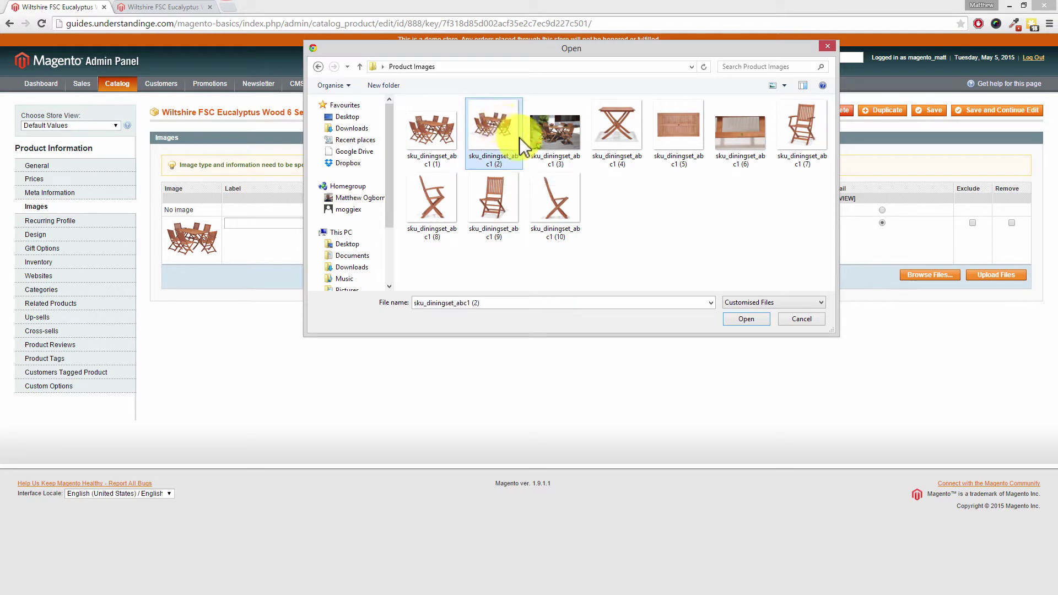
left_click(558, 202, "shift")
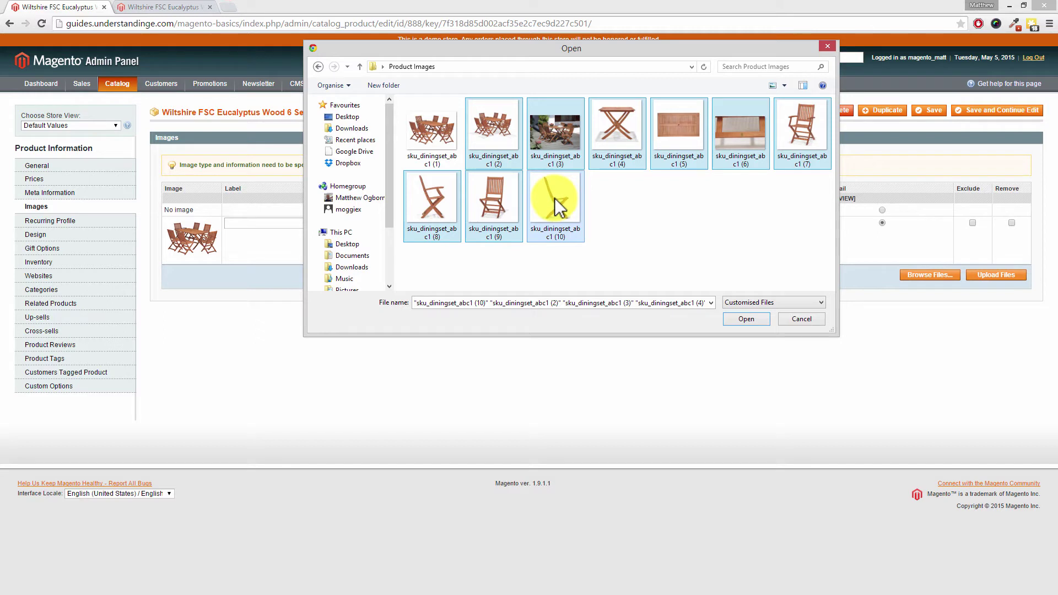
key("ctrl+a")
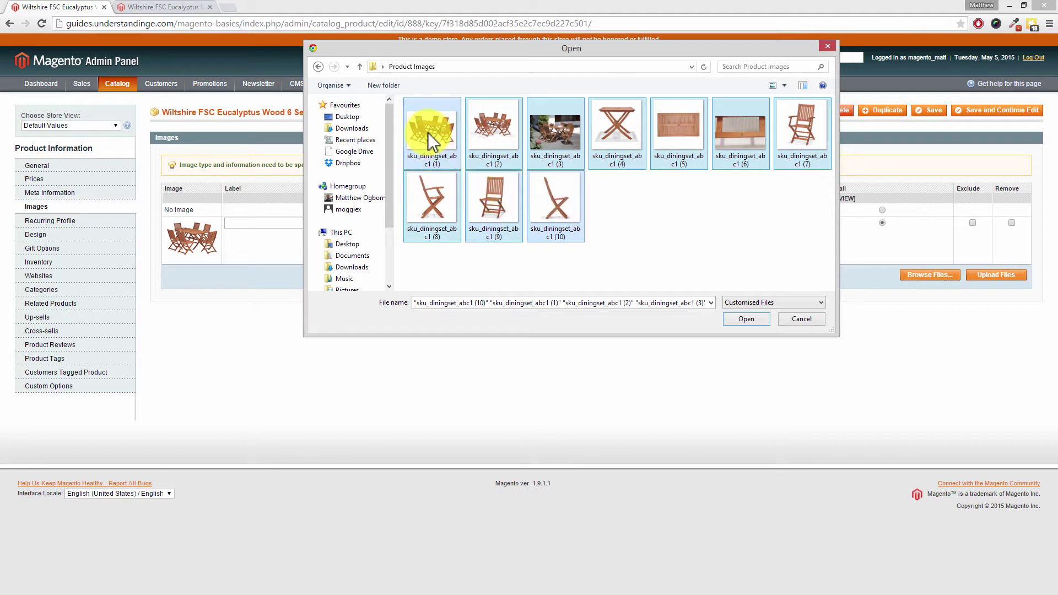
left_click(441, 139)
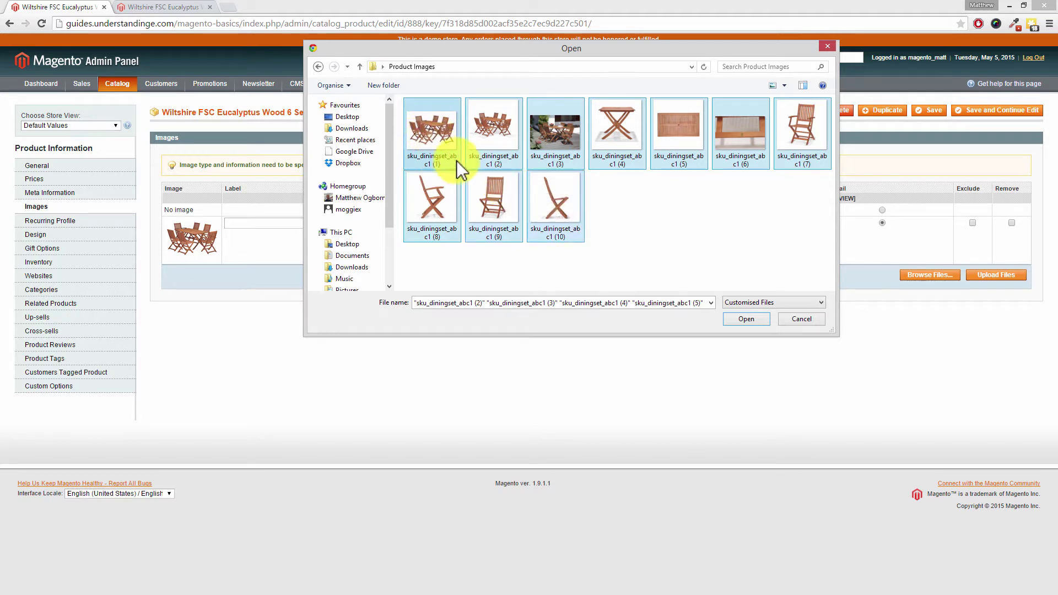
left_click(448, 147, "ctrl")
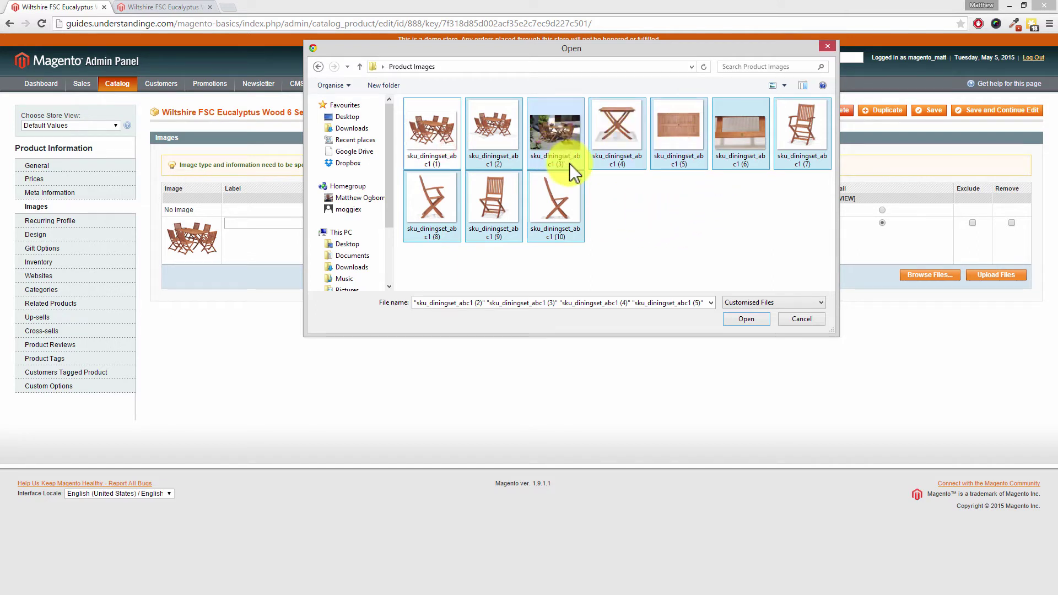
left_click(750, 319)
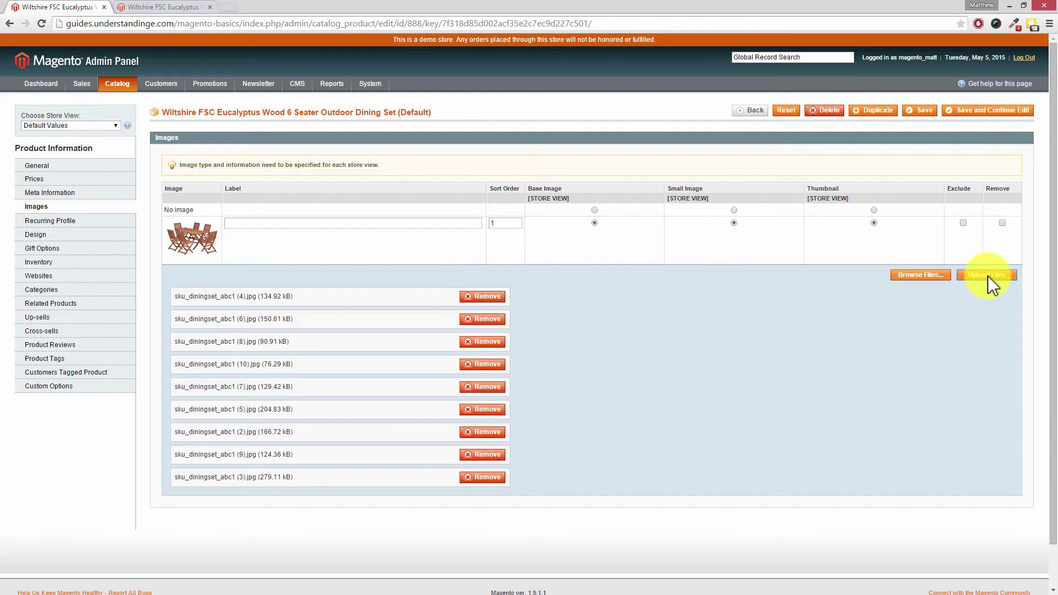
Upload the nine queued dining set images and check the ten rows sorted 1–10
left_click(988, 275)
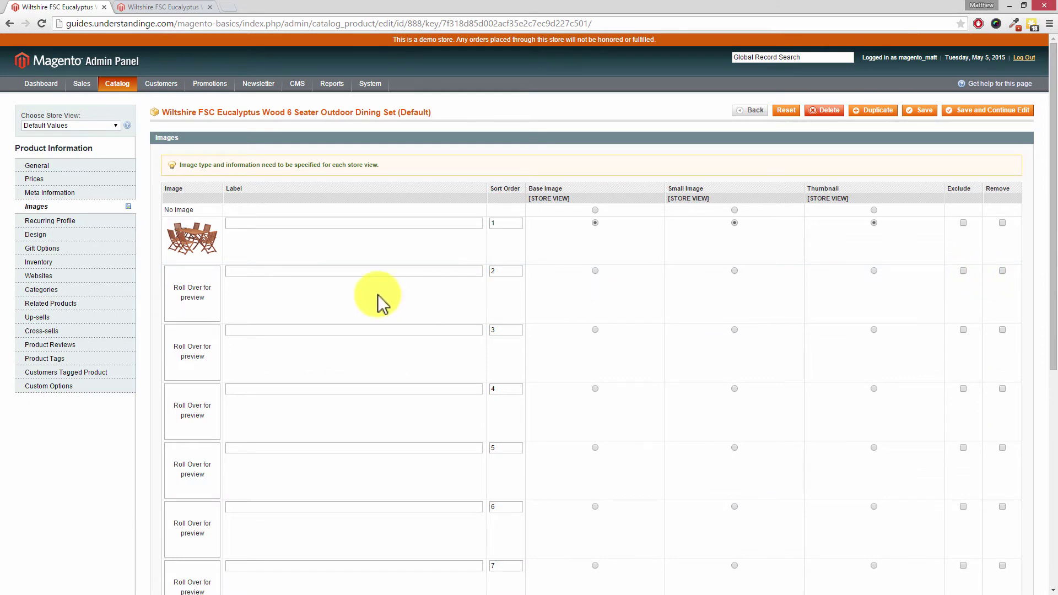
mouse_move(203, 319)
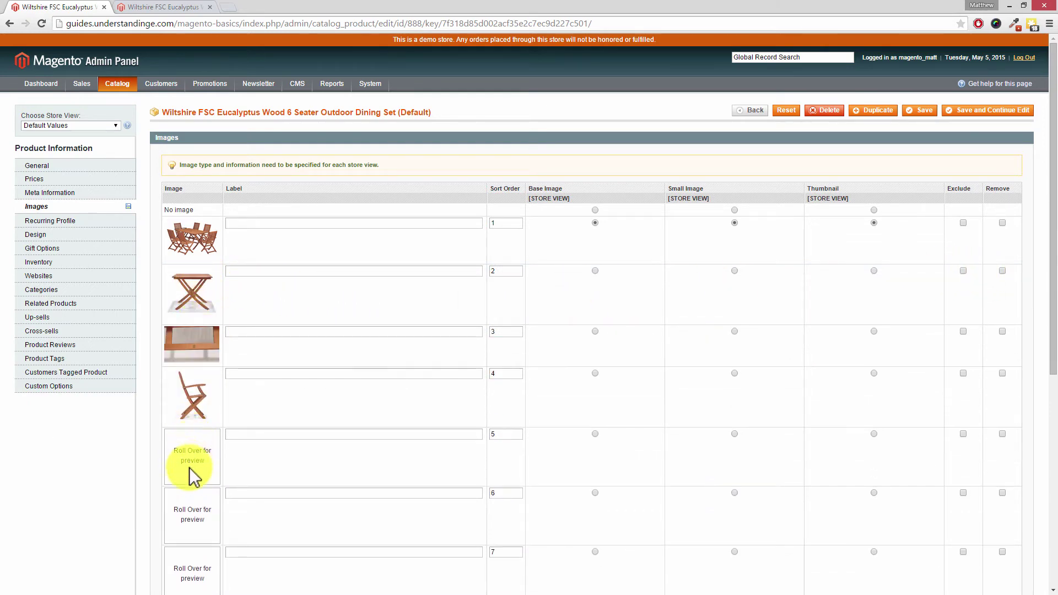
scroll(193, 482, "down", 3)
scroll(190, 478, "down", 3)
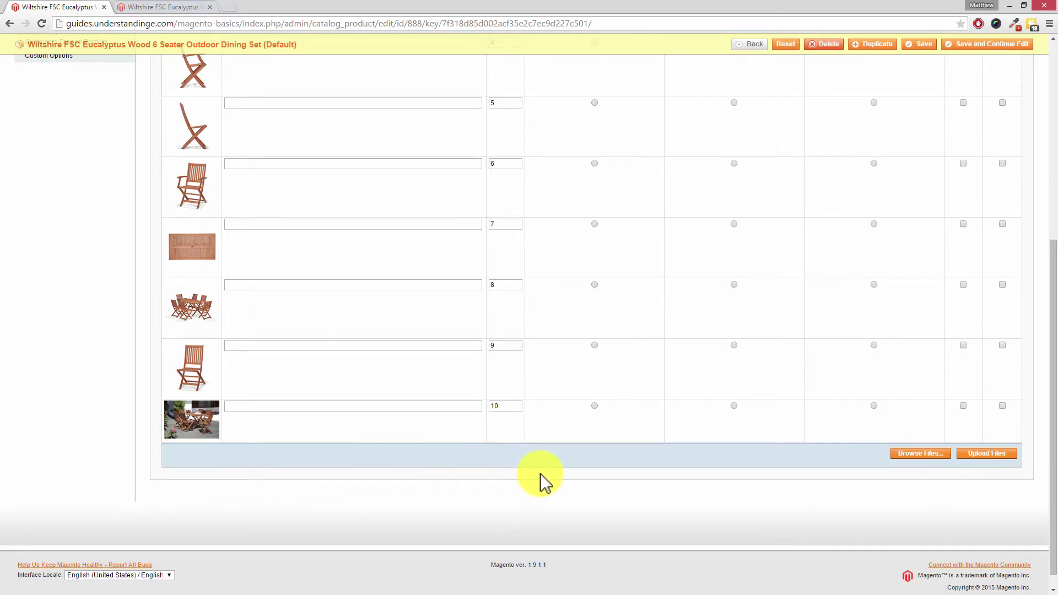
scroll(544, 472, "up", 5)
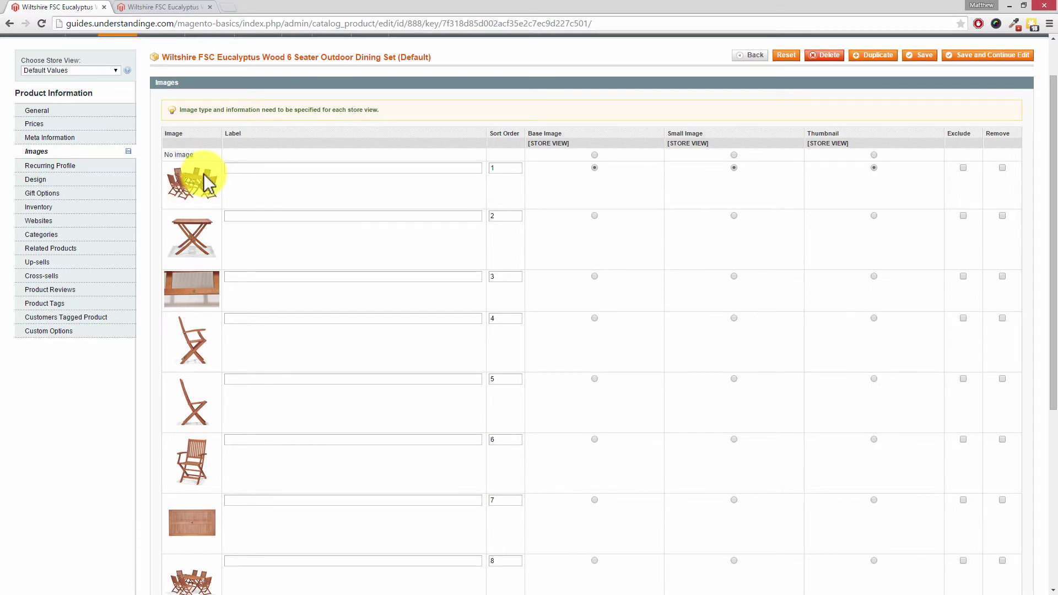
Set image 10, the outdoor patio photo, as Base, Small and Thumbnail image
left_click(1053, 169)
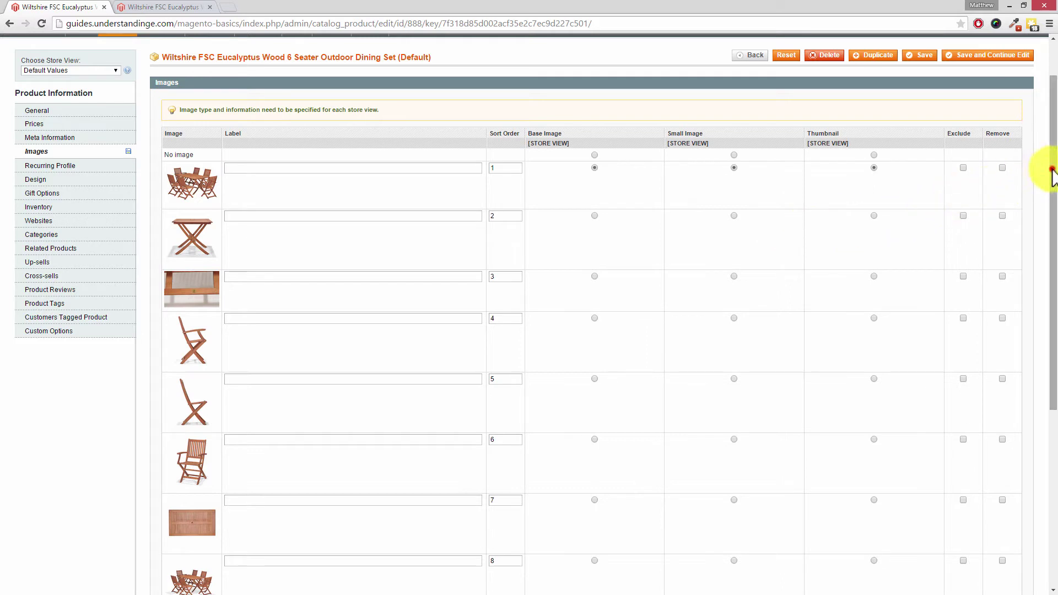
left_click_drag(1052, 170, 1054, 339)
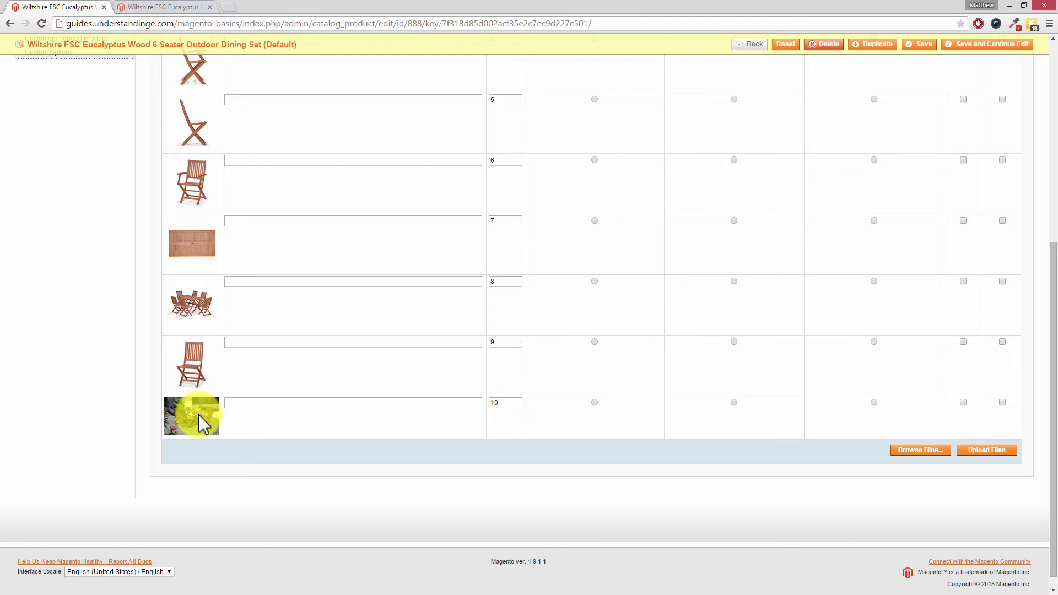
left_click(594, 403)
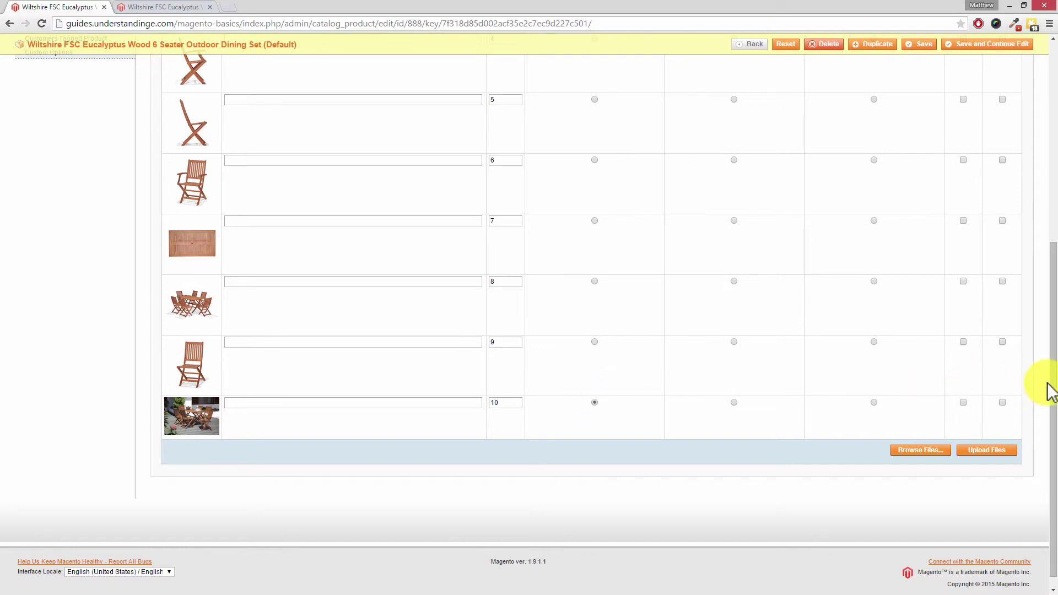
left_click_drag(1049, 386, 1051, 237)
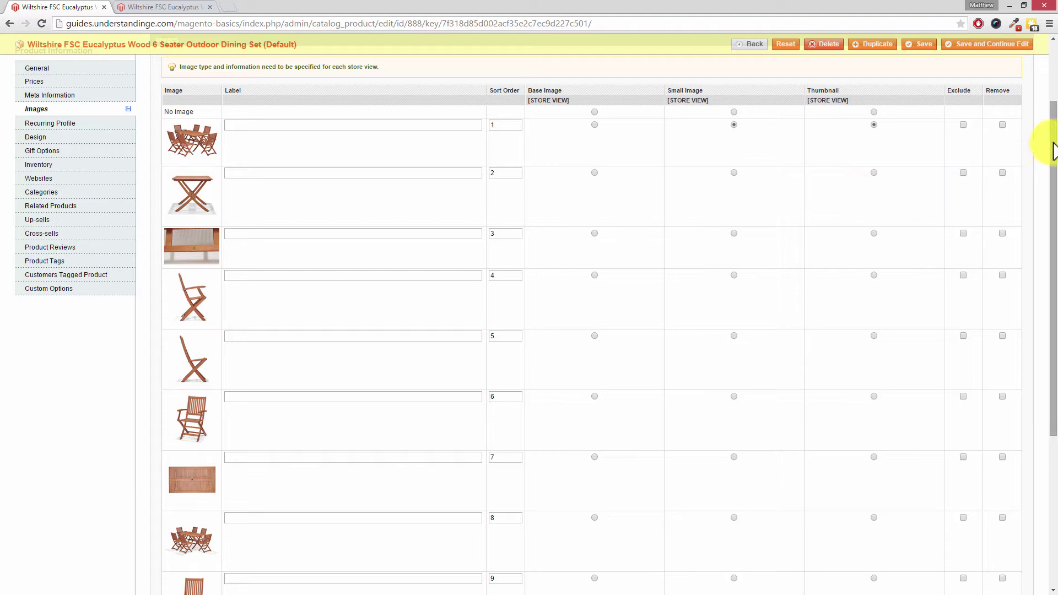
left_click_drag(1051, 155, 1042, 263)
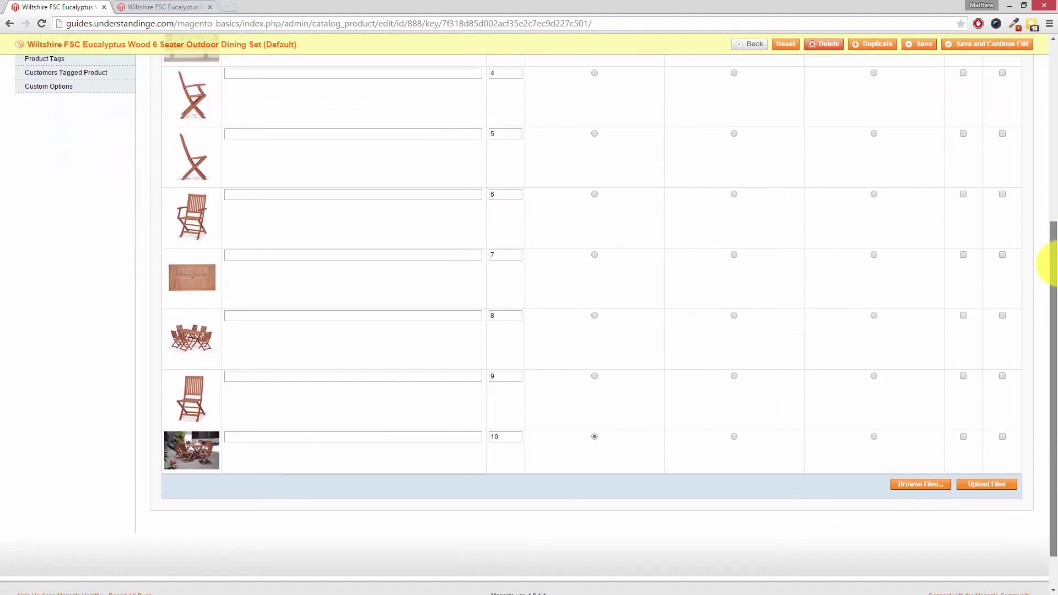
left_click(734, 437)
left_click(873, 438)
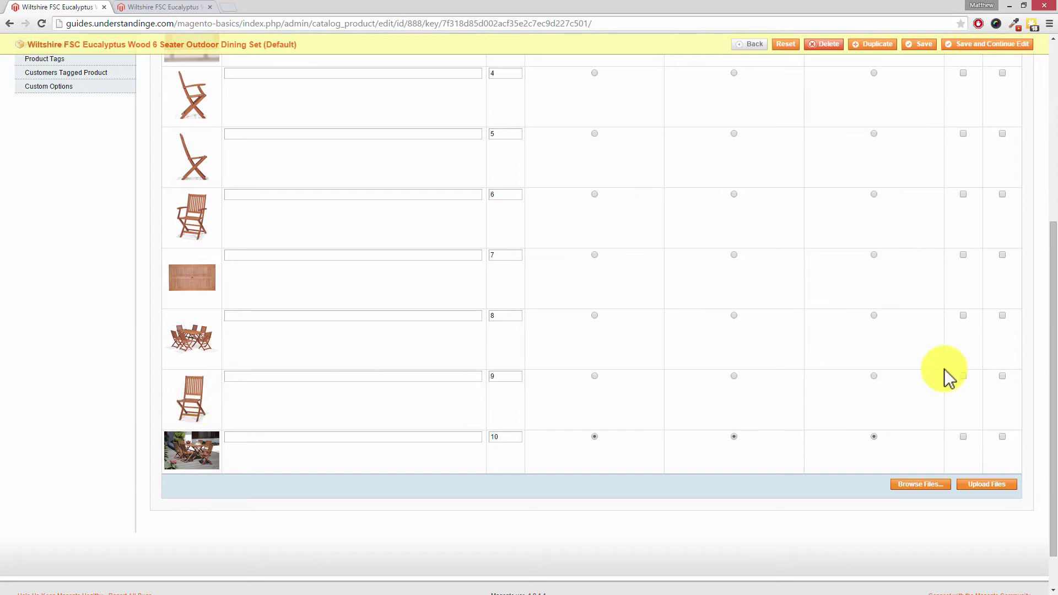
Exclude image row 9, the upright chair, and save with Save and Continue Edit
left_click_drag(1054, 386, 1052, 243)
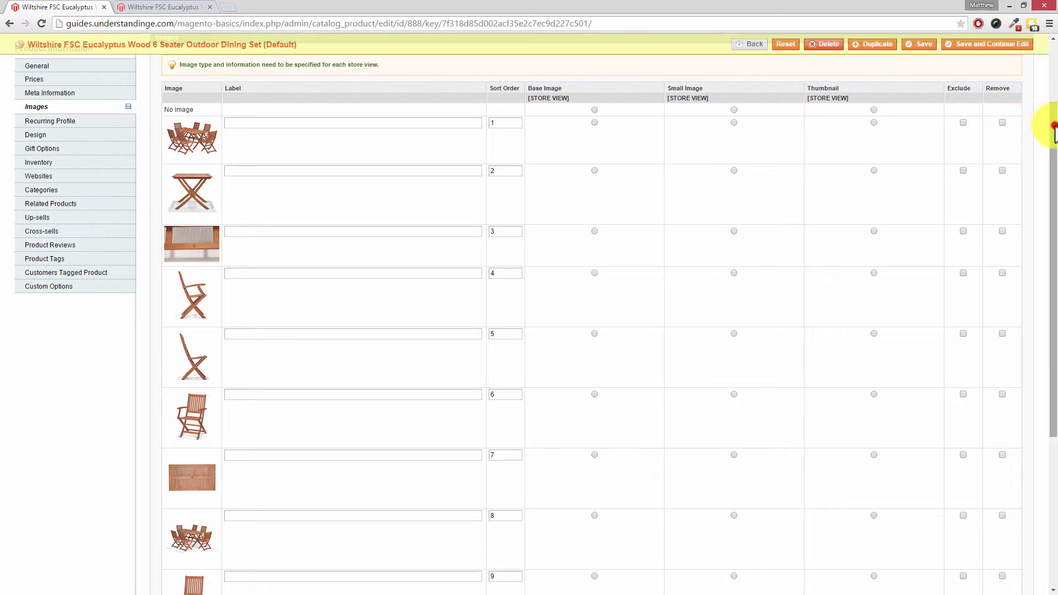
left_click_drag(1054, 130, 1052, 229)
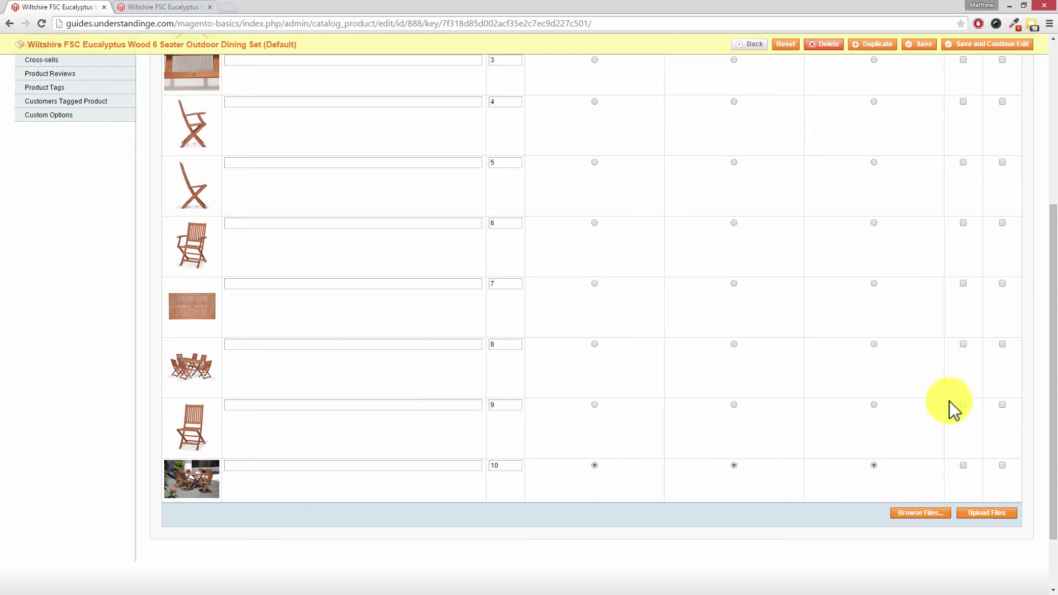
left_click(964, 405)
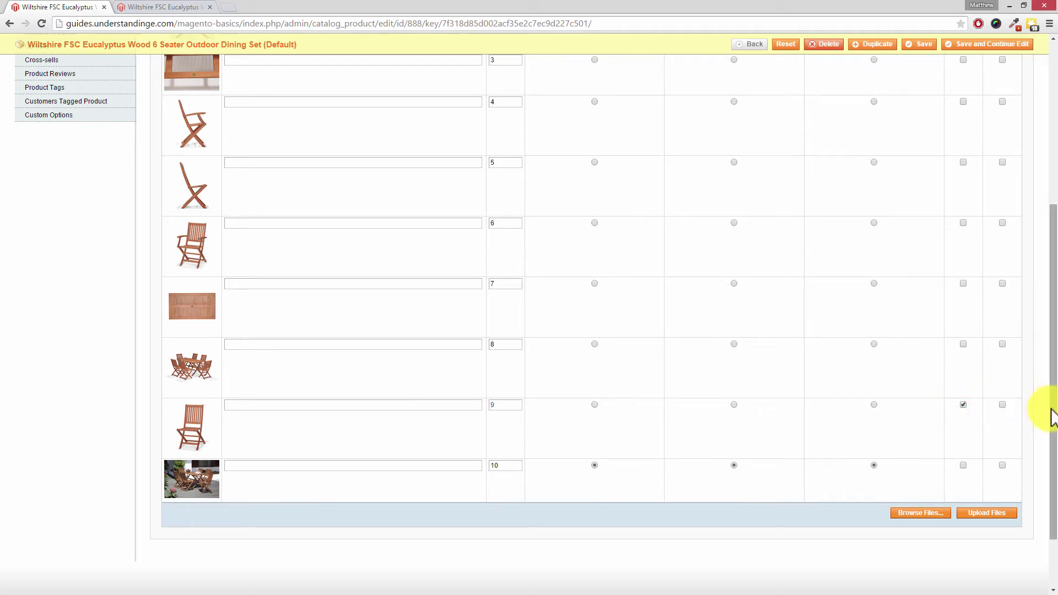
left_click_drag(1049, 406, 1052, 199)
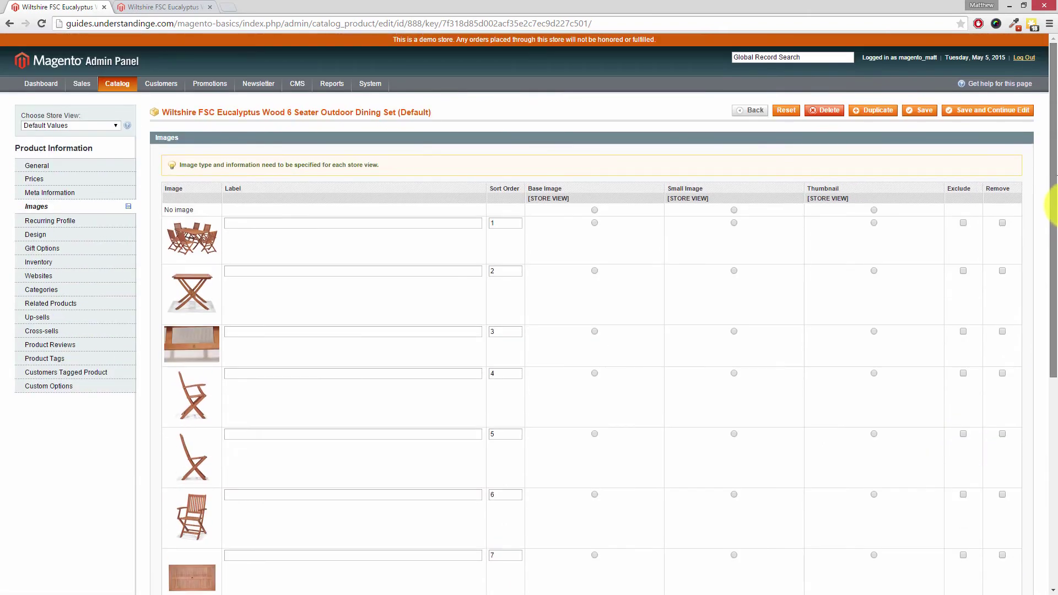
left_click(975, 110)
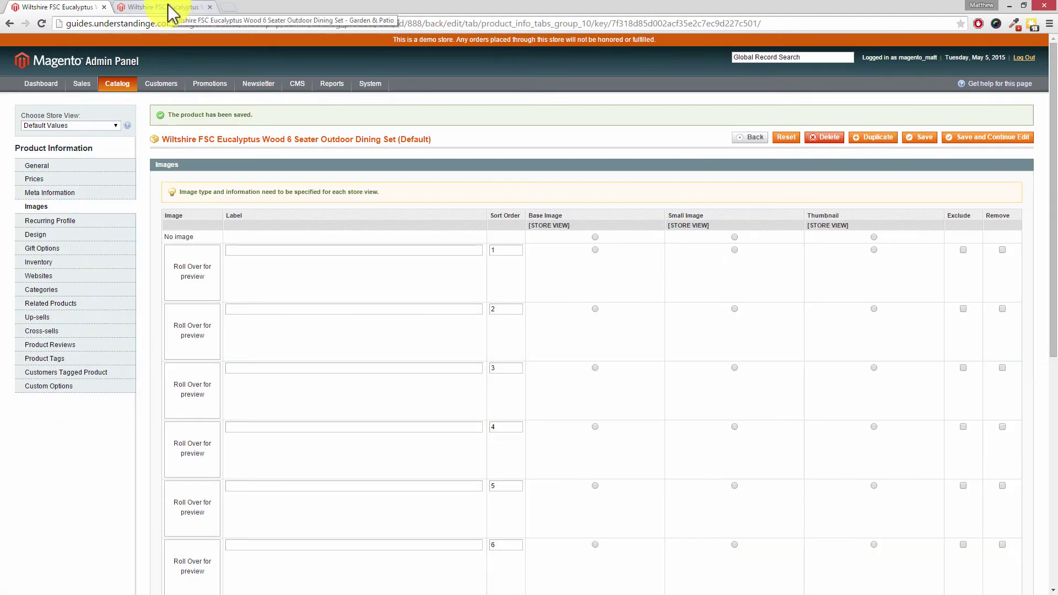
On the storefront, open the Wiltshire dining set page via the GARDEN & PATIO category
left_click(168, 8)
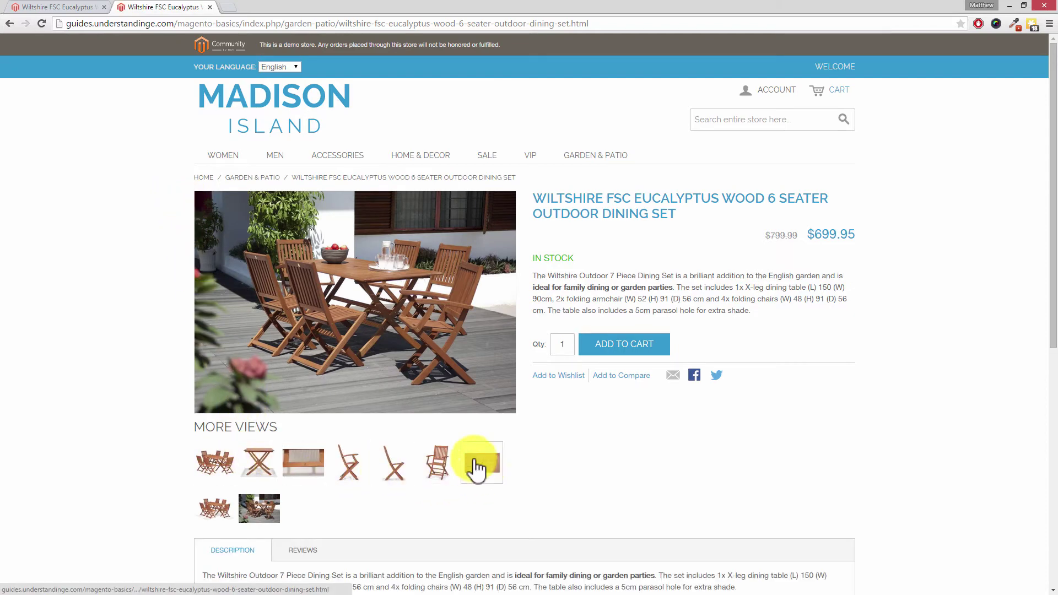
mouse_move(449, 290)
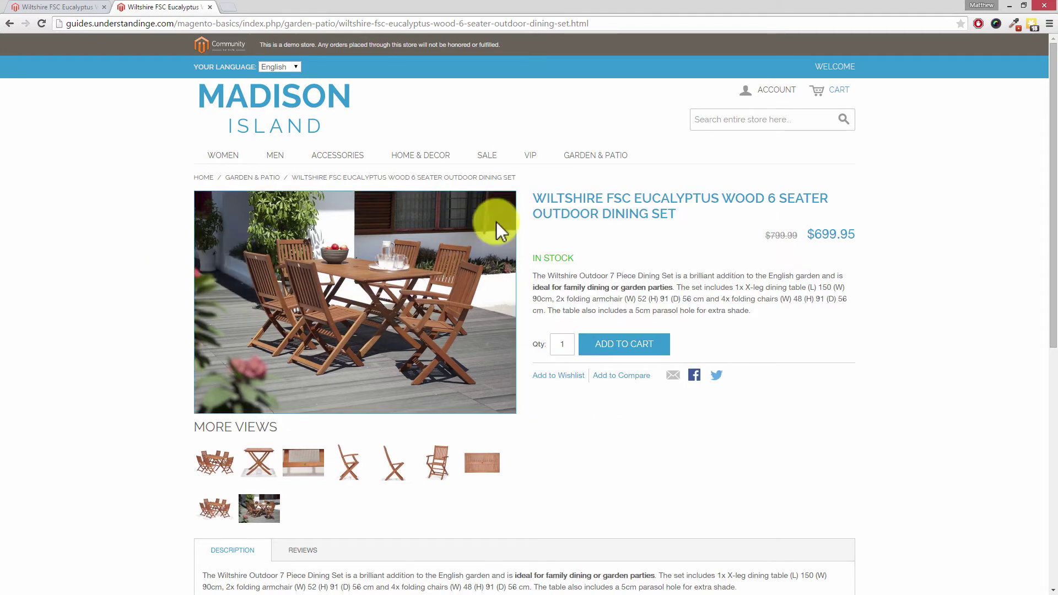
left_click(592, 158)
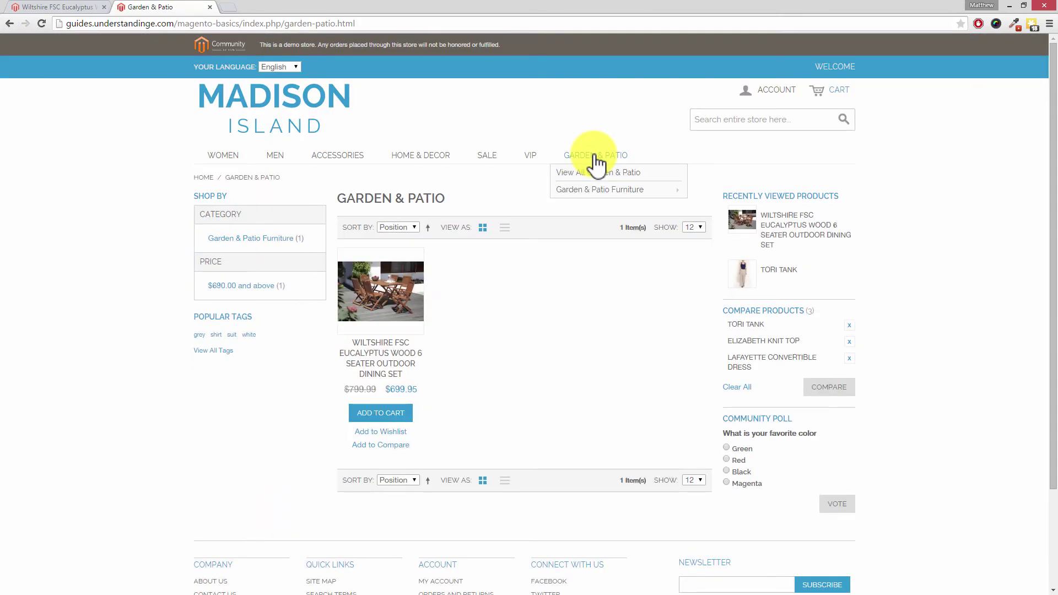
left_click(398, 302)
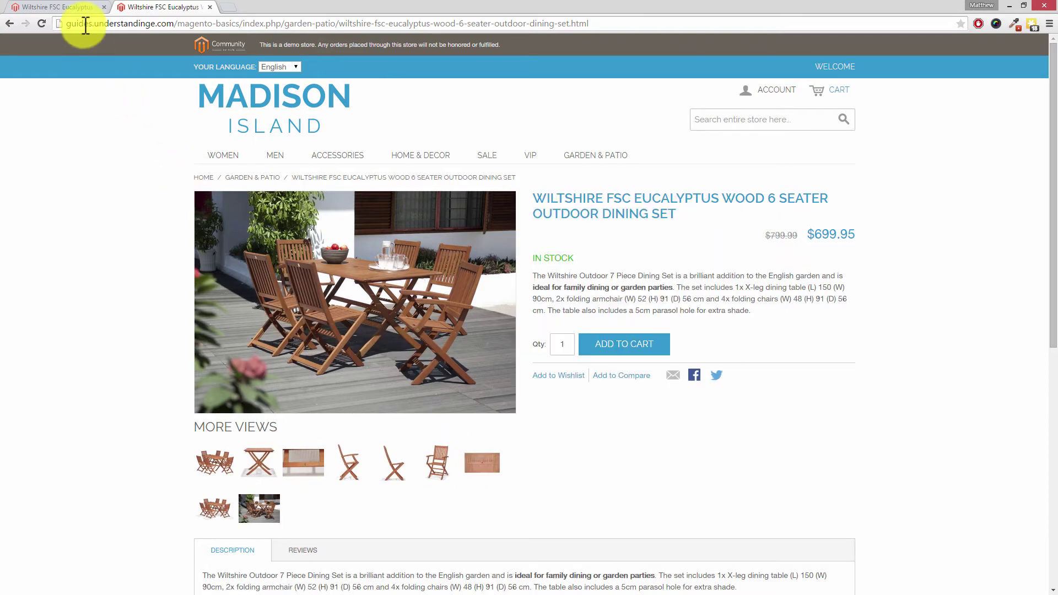
Change the table image's sort order to 10 and the patio photo's to 2, re-include image 9, and save
left_click(76, 7)
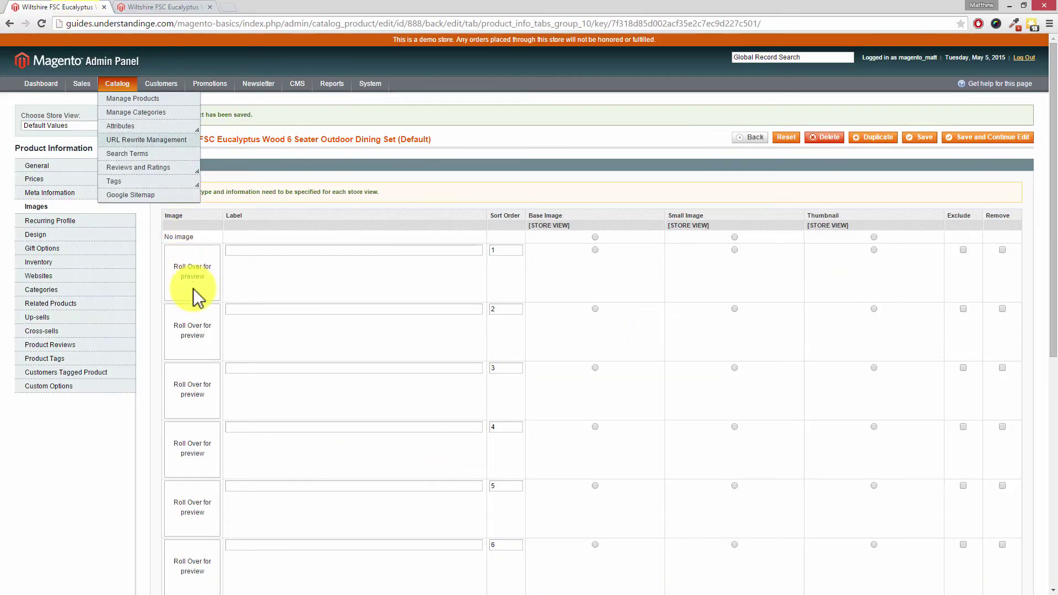
scroll(194, 480, "down", 3)
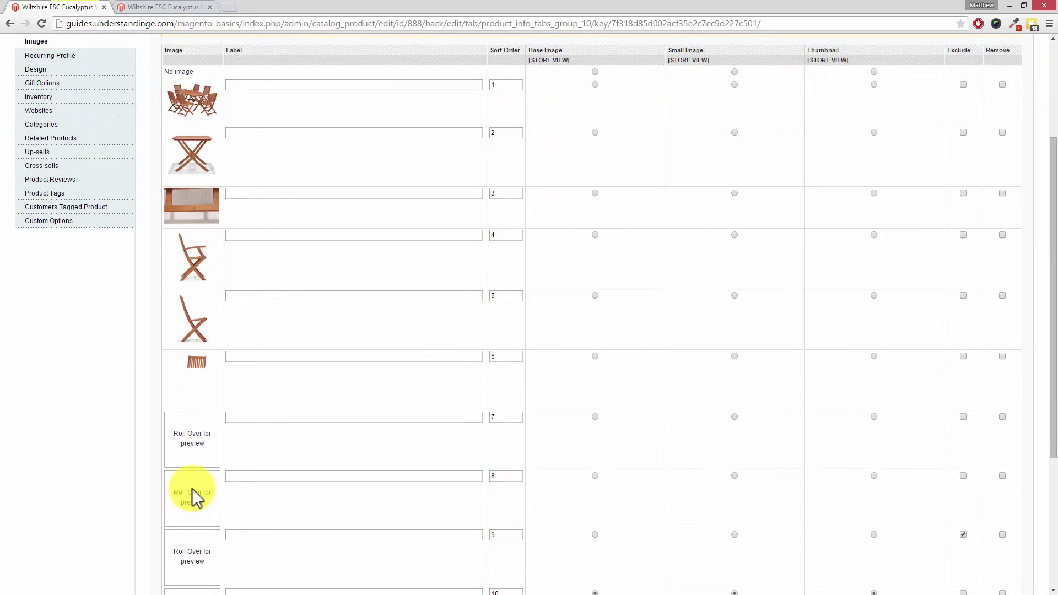
scroll(194, 499, "down", 3)
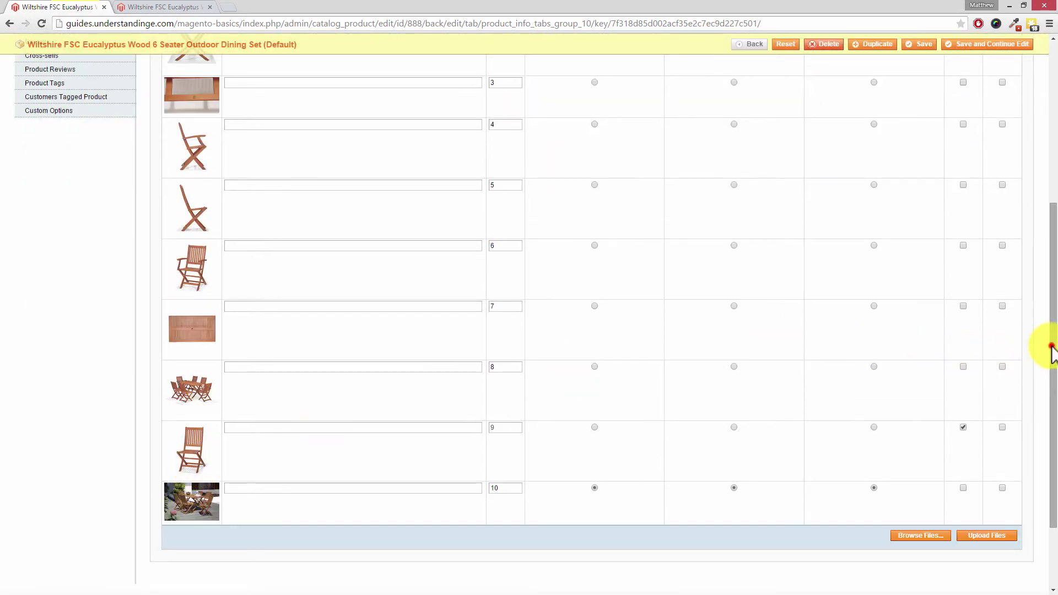
left_click_drag(1051, 349, 1050, 220)
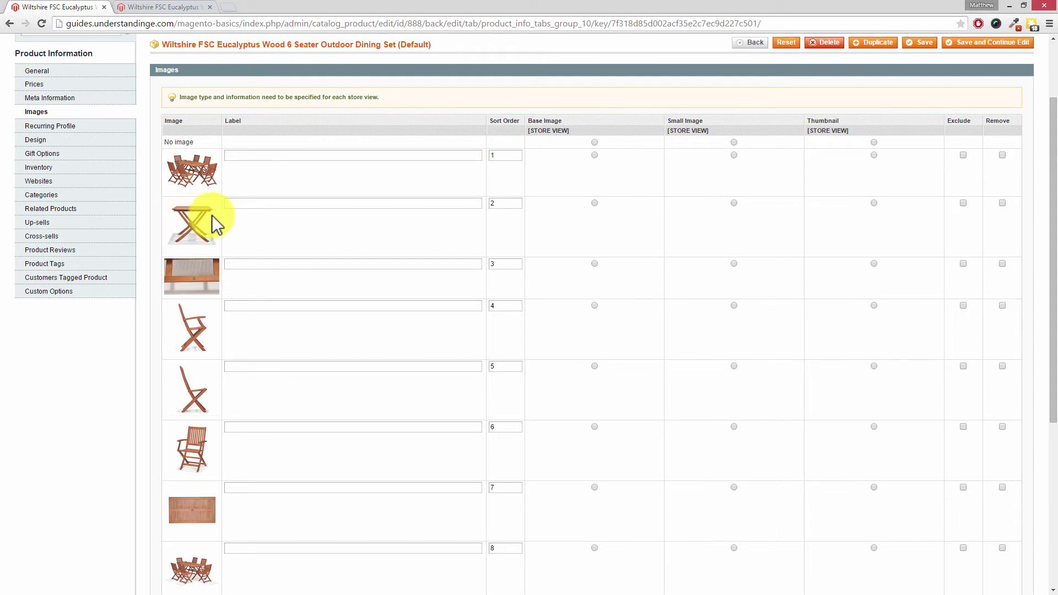
double_click(494, 204)
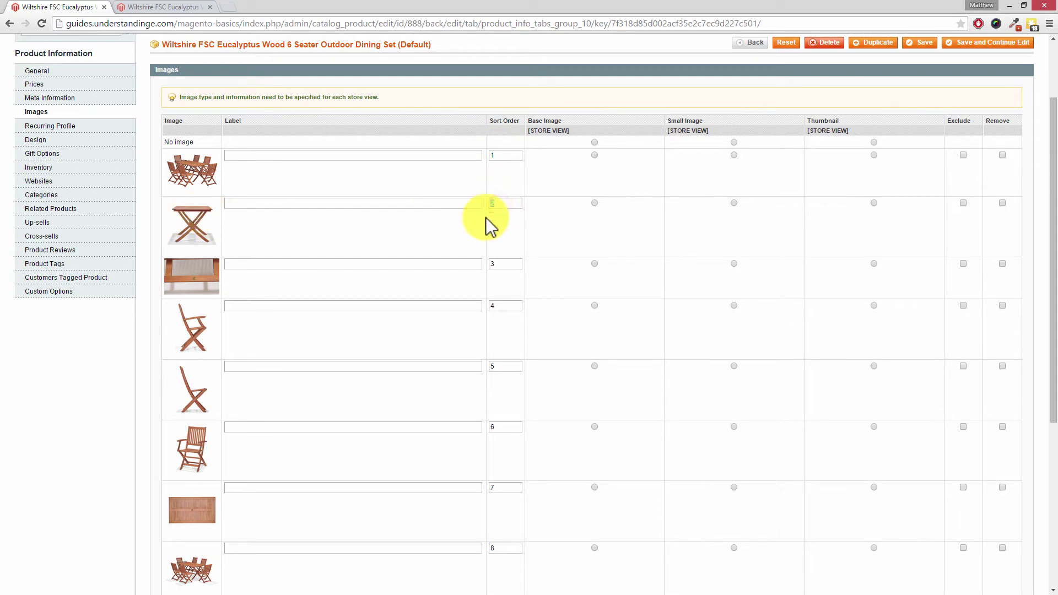
type("10")
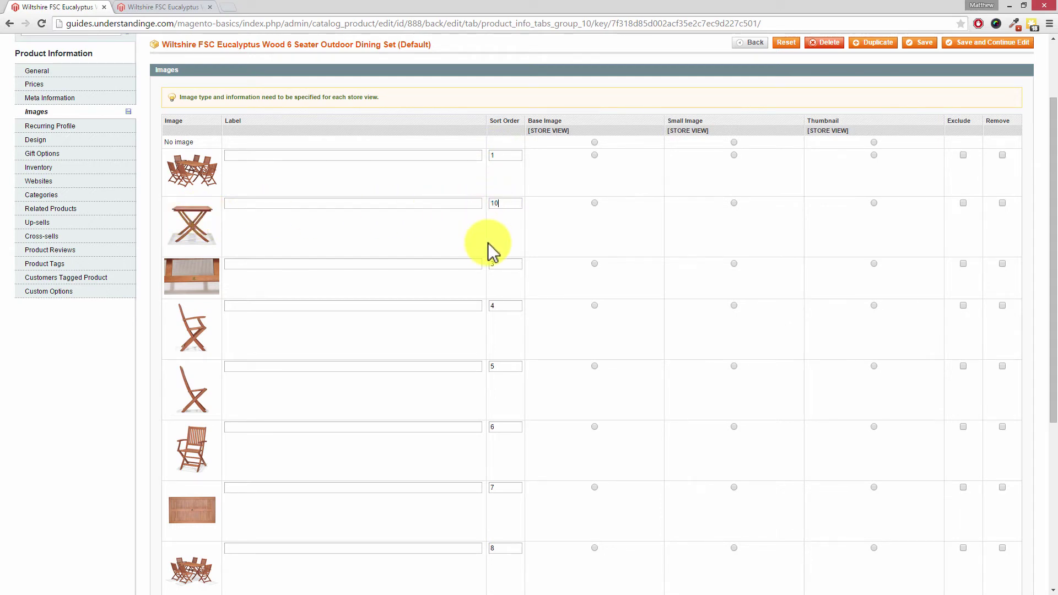
left_click_drag(1051, 226, 1039, 373)
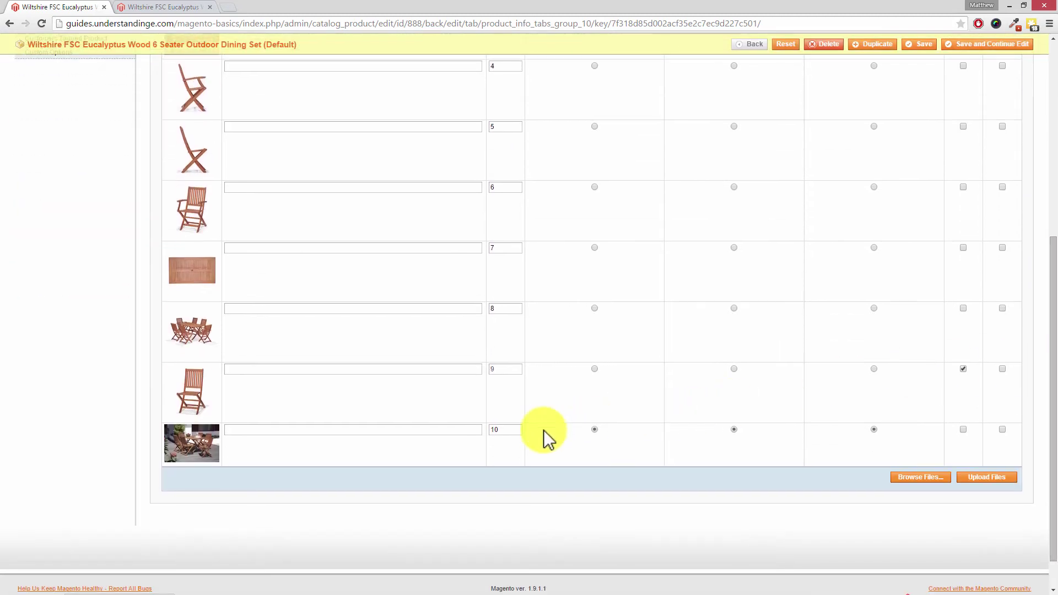
double_click(504, 430)
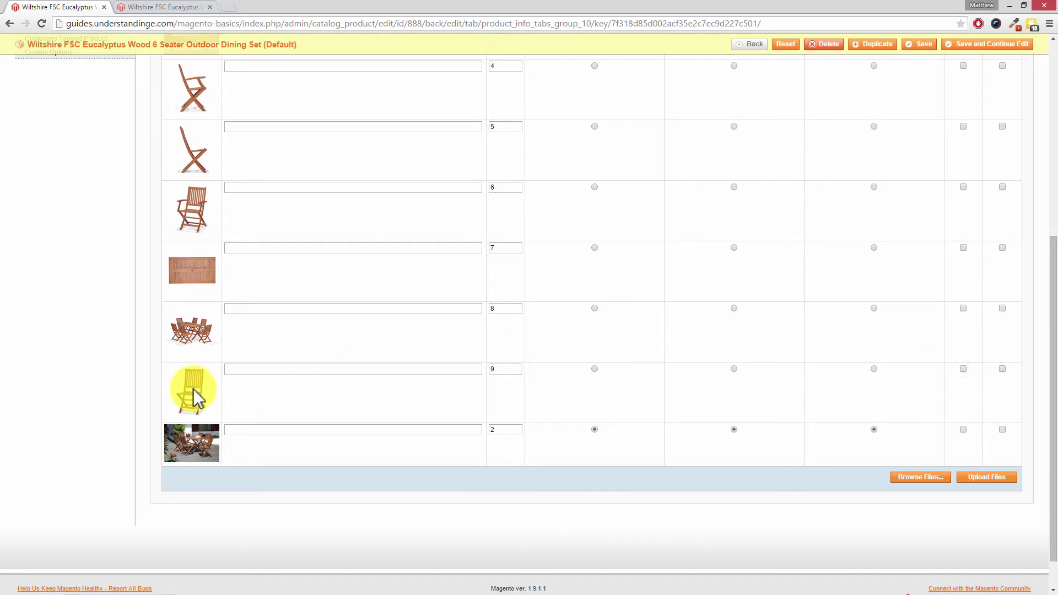
left_click(995, 48)
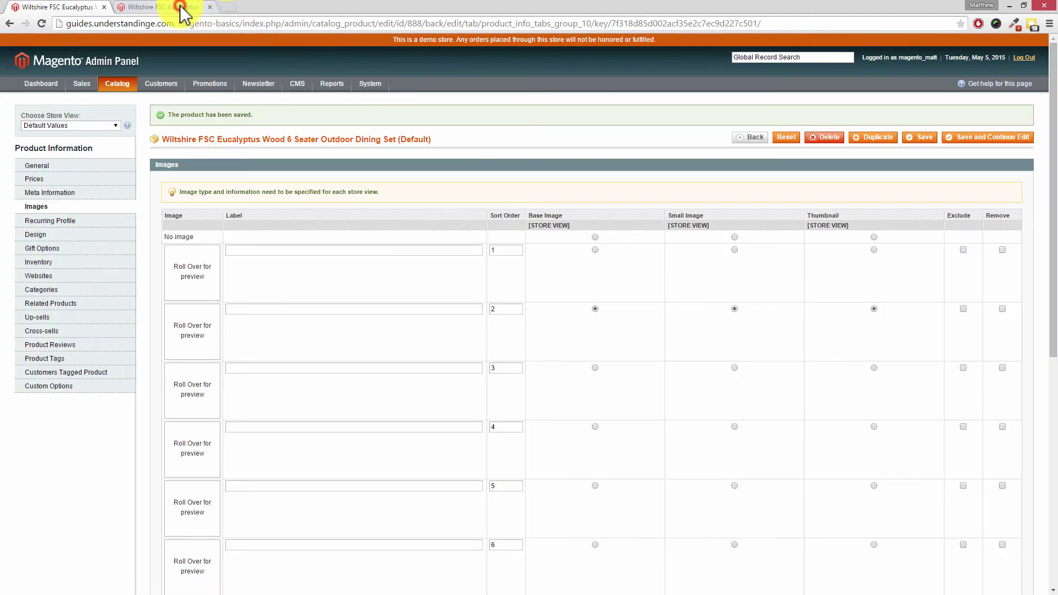
Reload the storefront dining set page to see the patio photo second and the chair restored
left_click(180, 7)
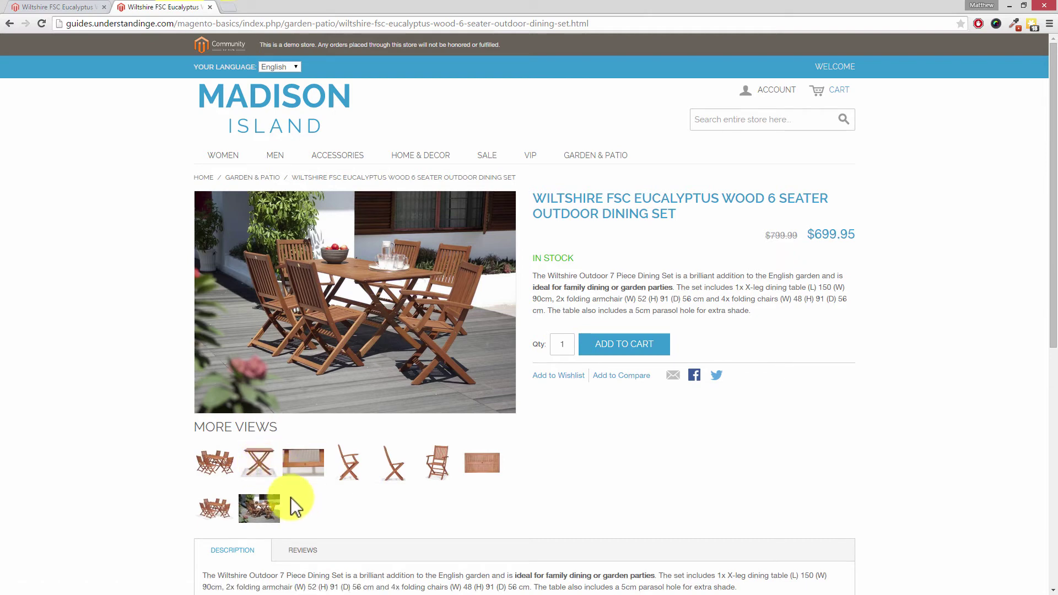
right_click(152, 278)
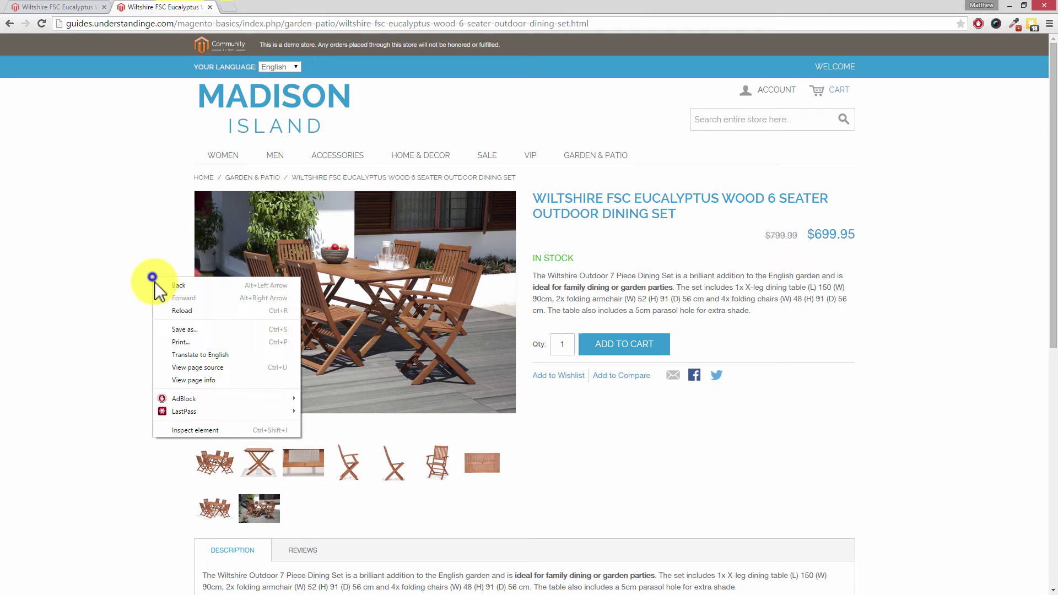
left_click(176, 312)
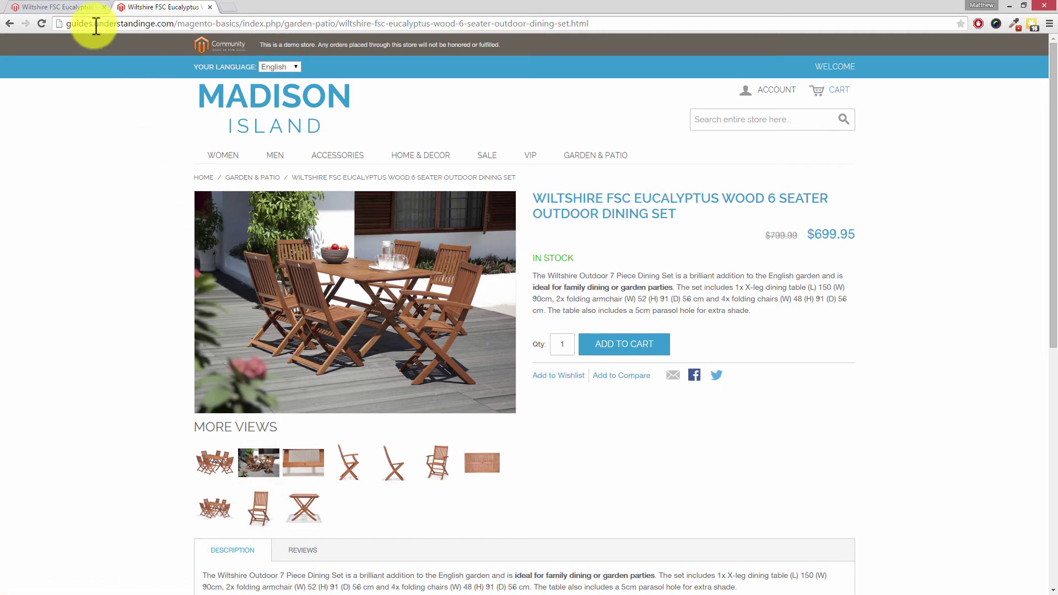
Mark image row 4, the side-view folding chair, for removal and save the product
left_click(71, 8)
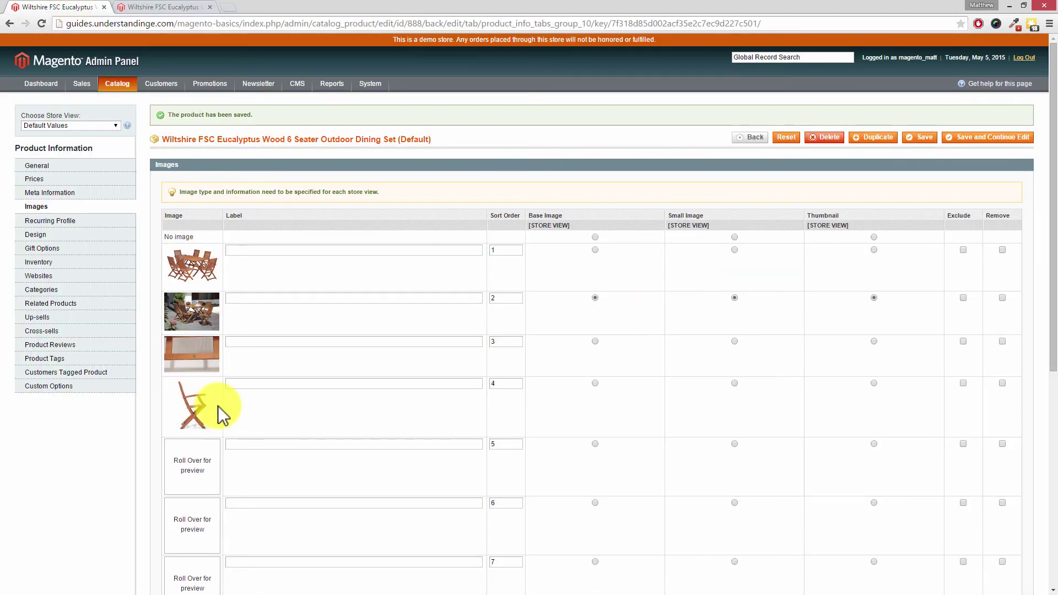
left_click(1004, 383)
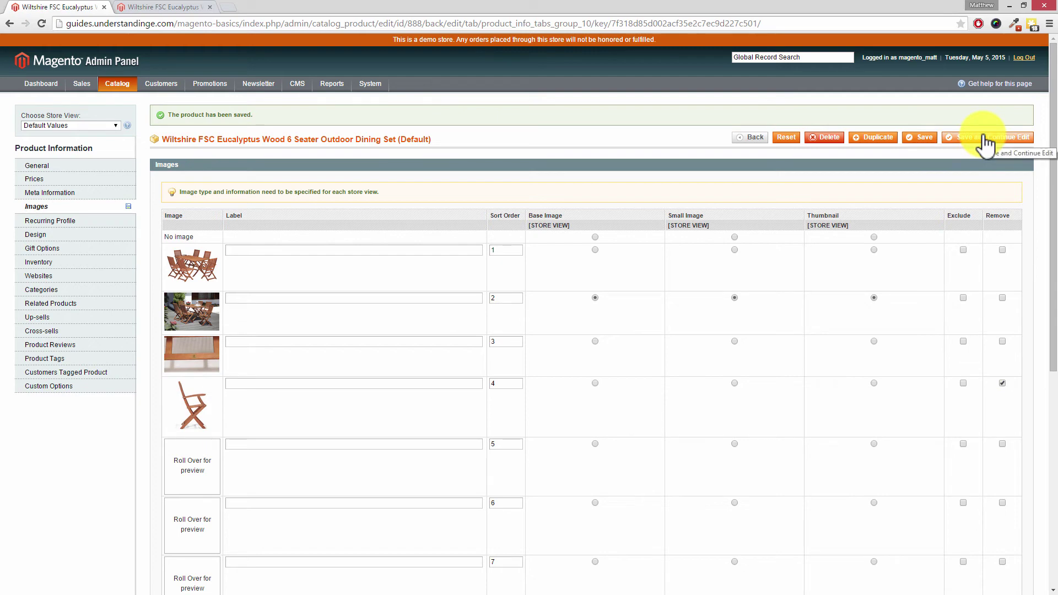
left_click(919, 138)
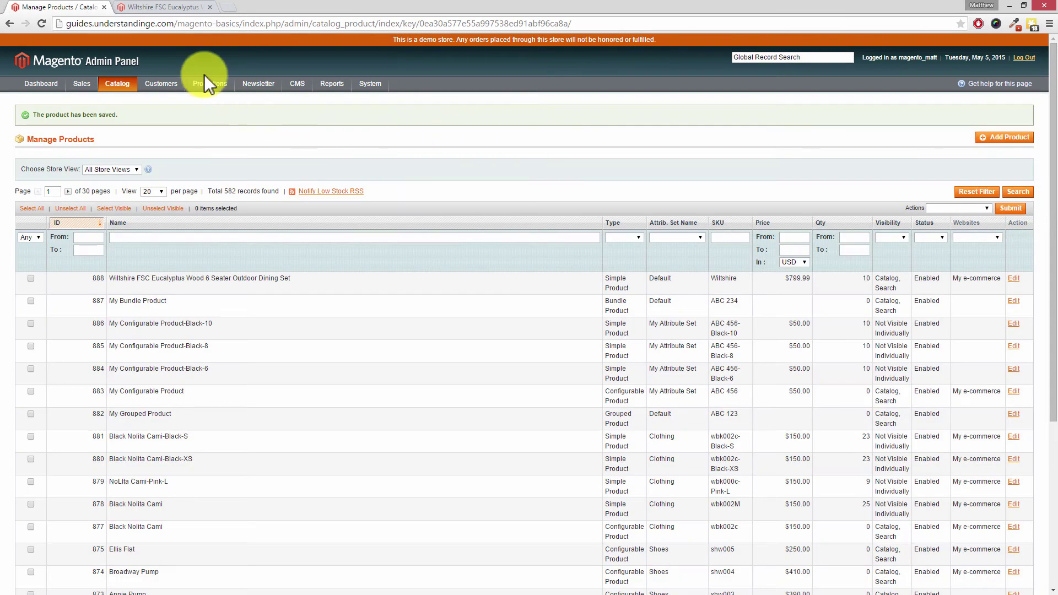
Reload the storefront dining set page to confirm only nine gallery thumbnails remain
left_click(172, 10)
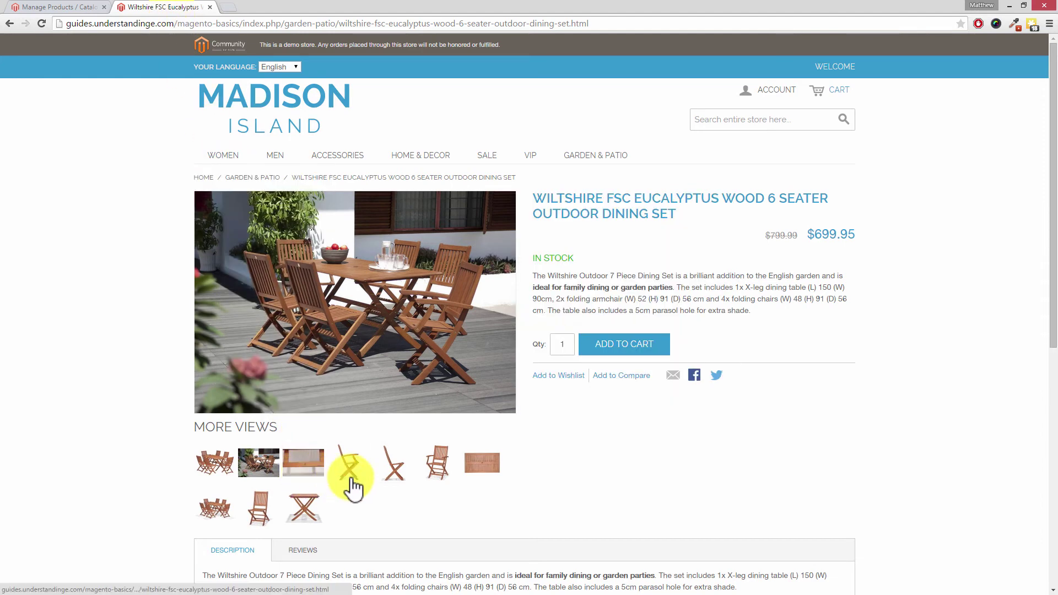
right_click(125, 277)
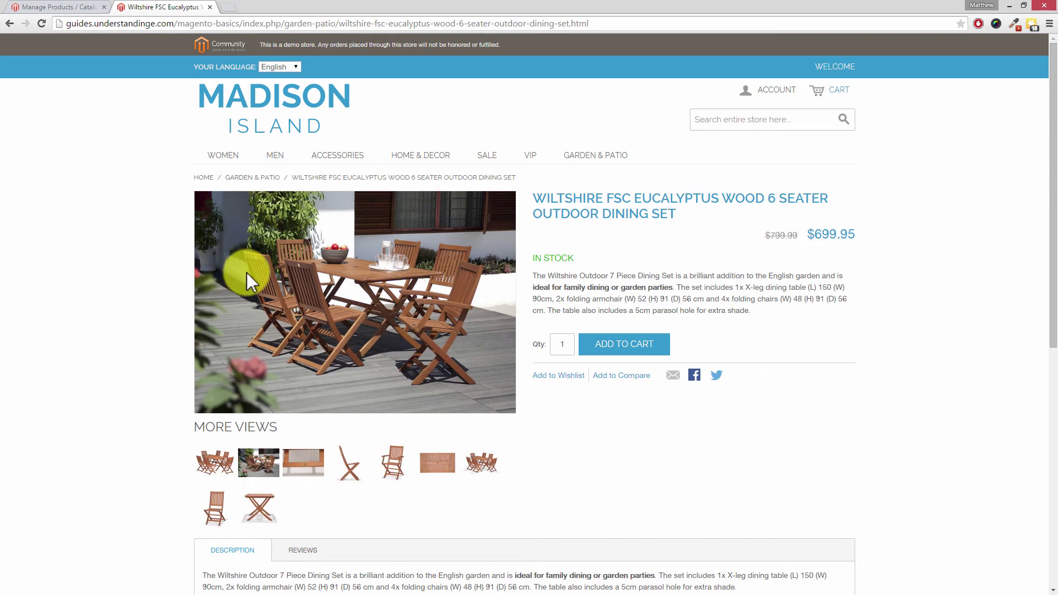
mouse_move(247, 273)
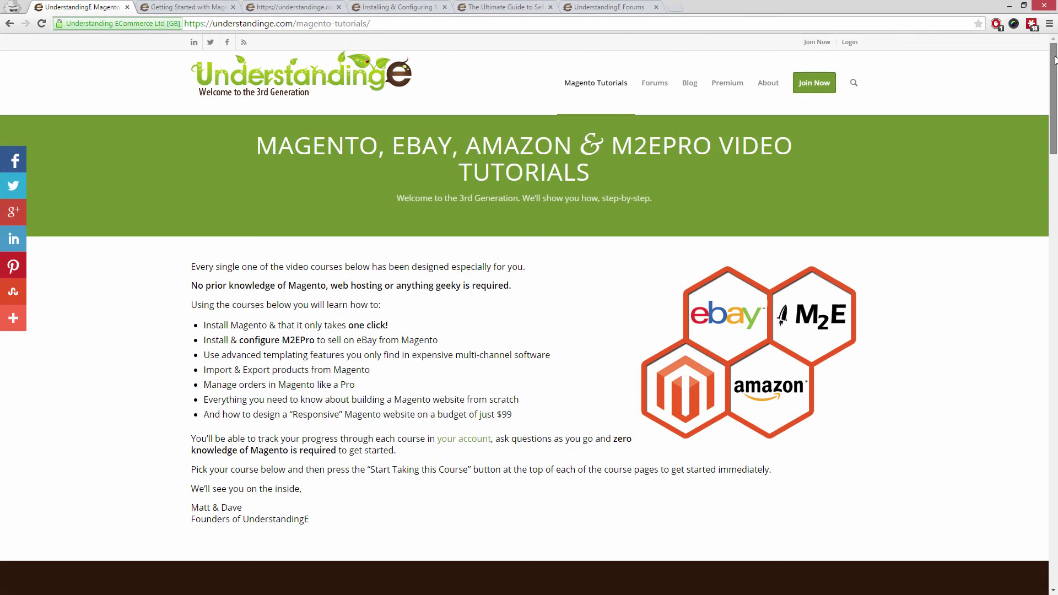
Scroll through the UnderstandingE Magento tutorials and course pages toward the M2E Pro eBay course
left_click_drag(1056, 60, 1055, 302)
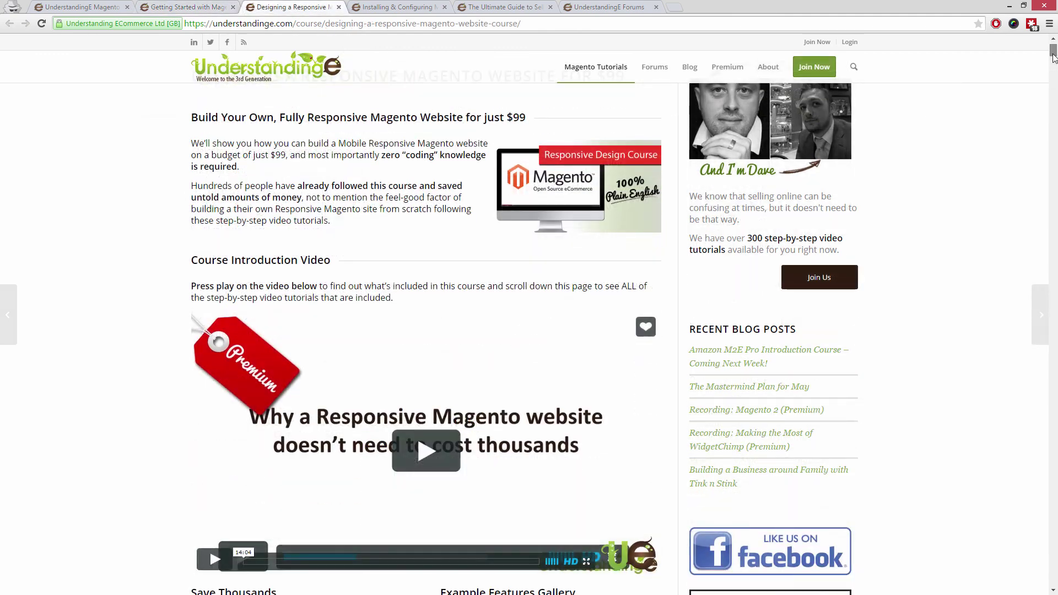
left_click_drag(1054, 56, 1055, 76)
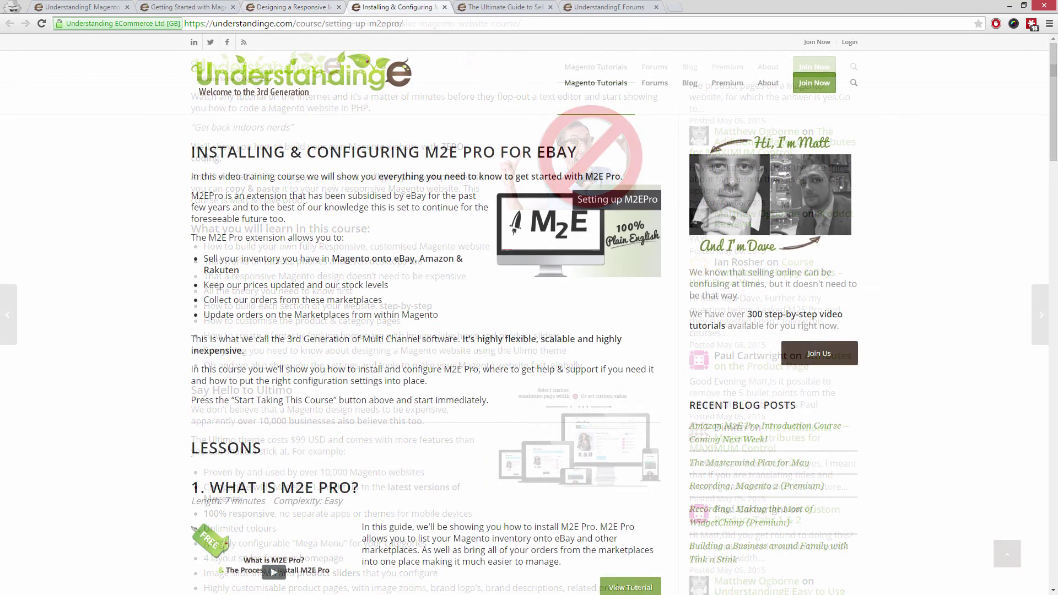